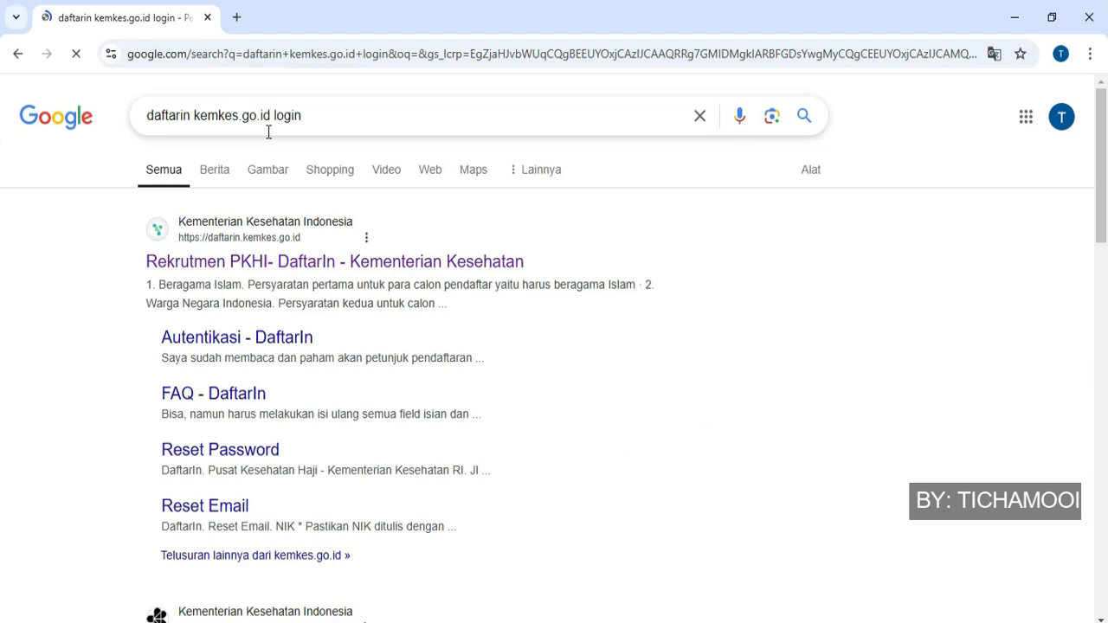
Step: Open the DaftarIn recruitment site from the search results and bring up its new account registration form
left_click(317, 262)
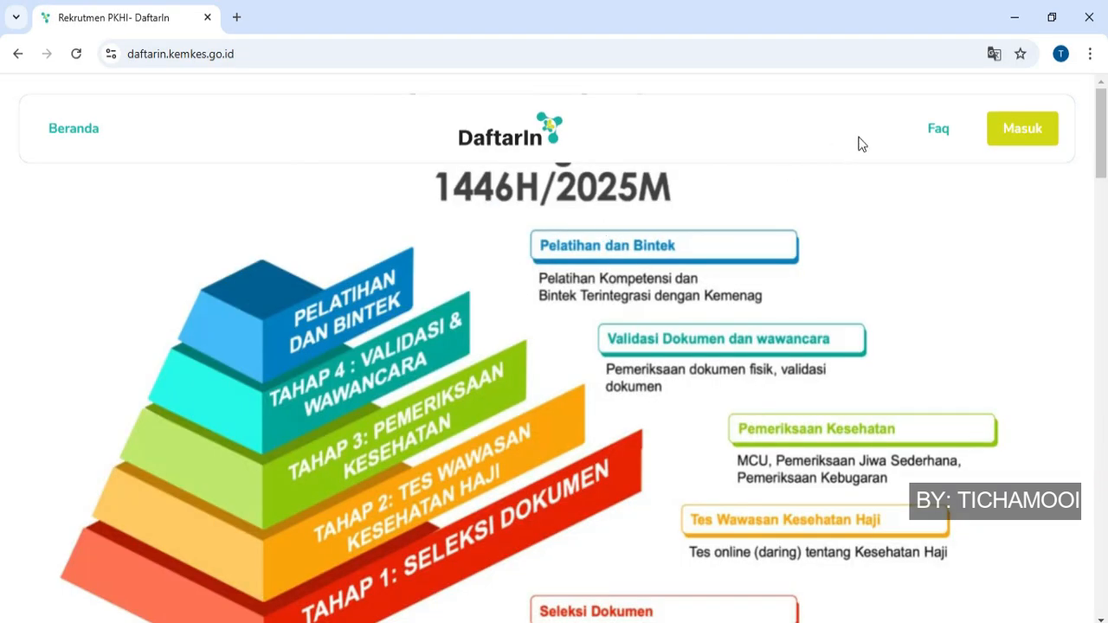
left_click(1045, 136)
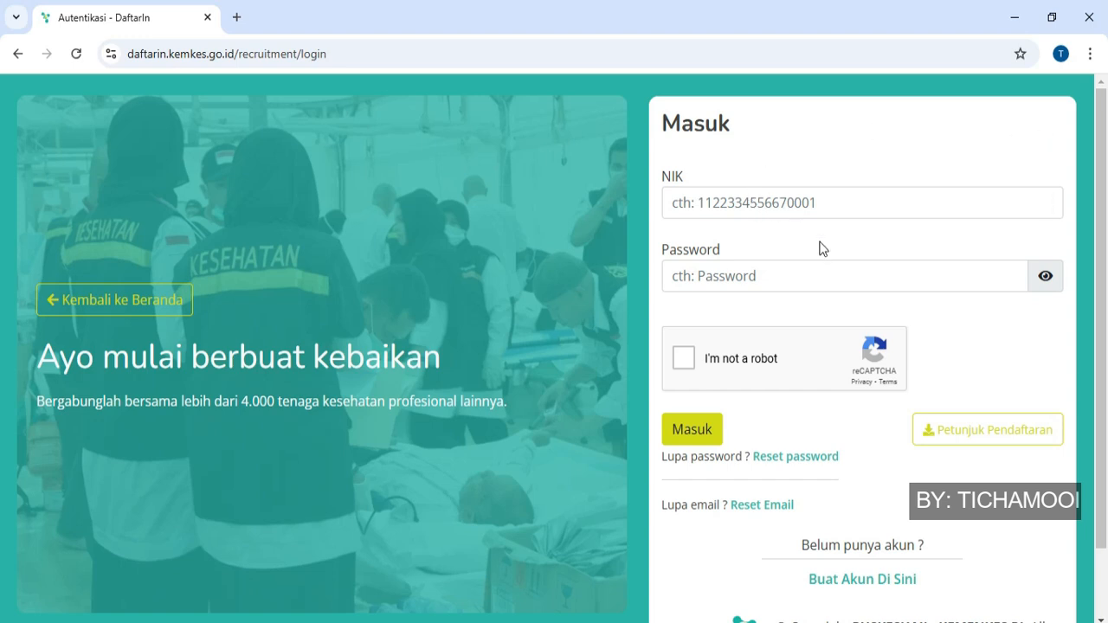
scroll(836, 301, "down", 1)
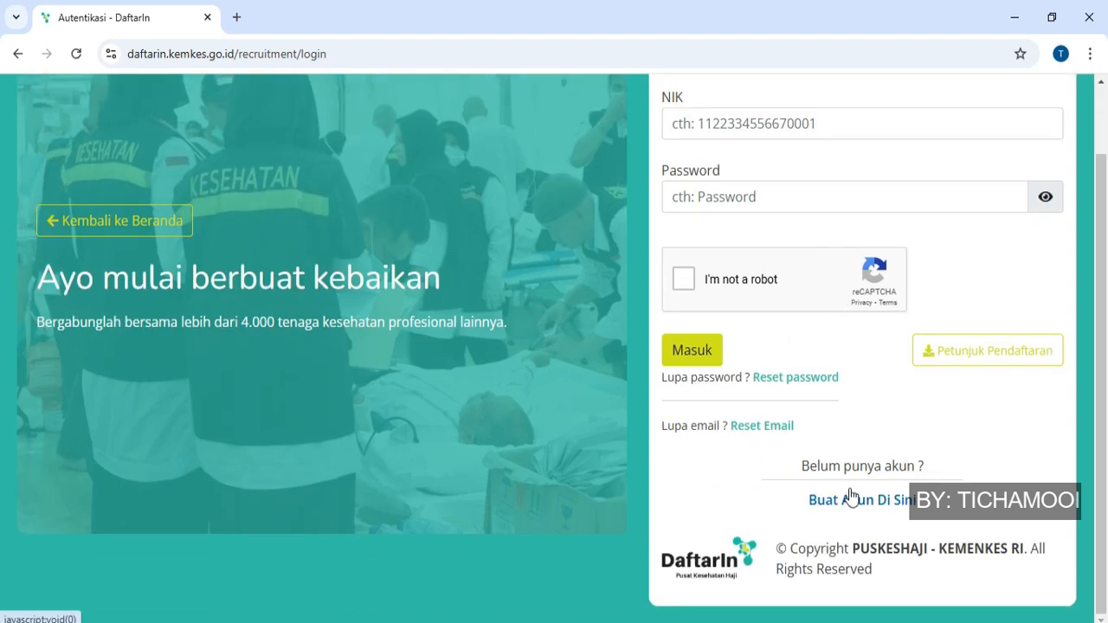
left_click(855, 504)
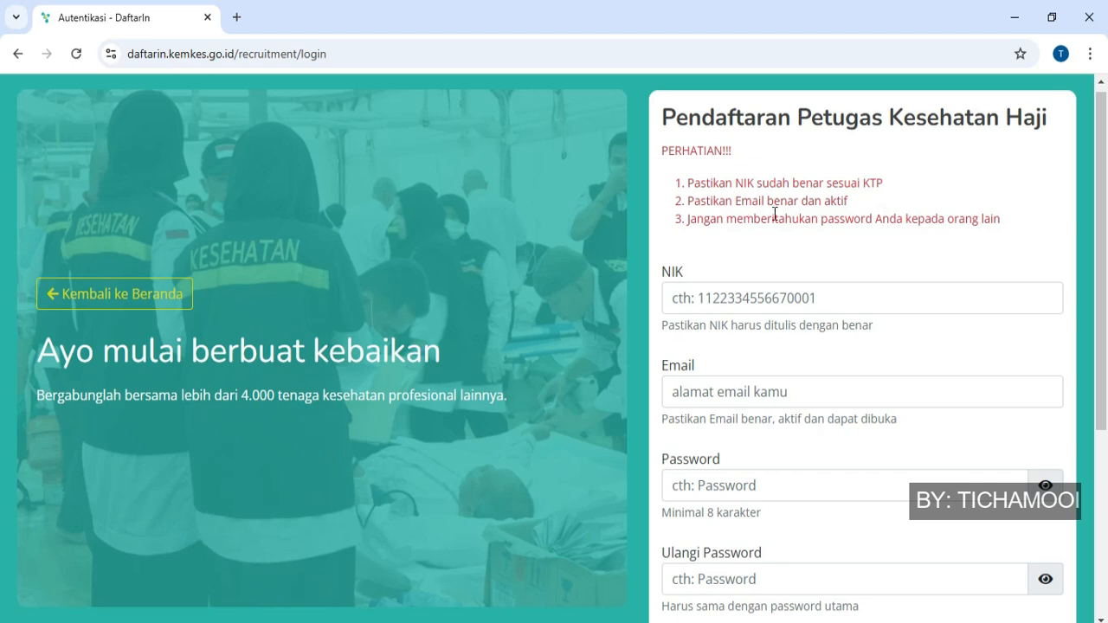
Step: Complete the reCAPTCHA check on the account registration form and accept the statement about having read the registration instructions
left_click(740, 298)
scroll(740, 298, "down", 1)
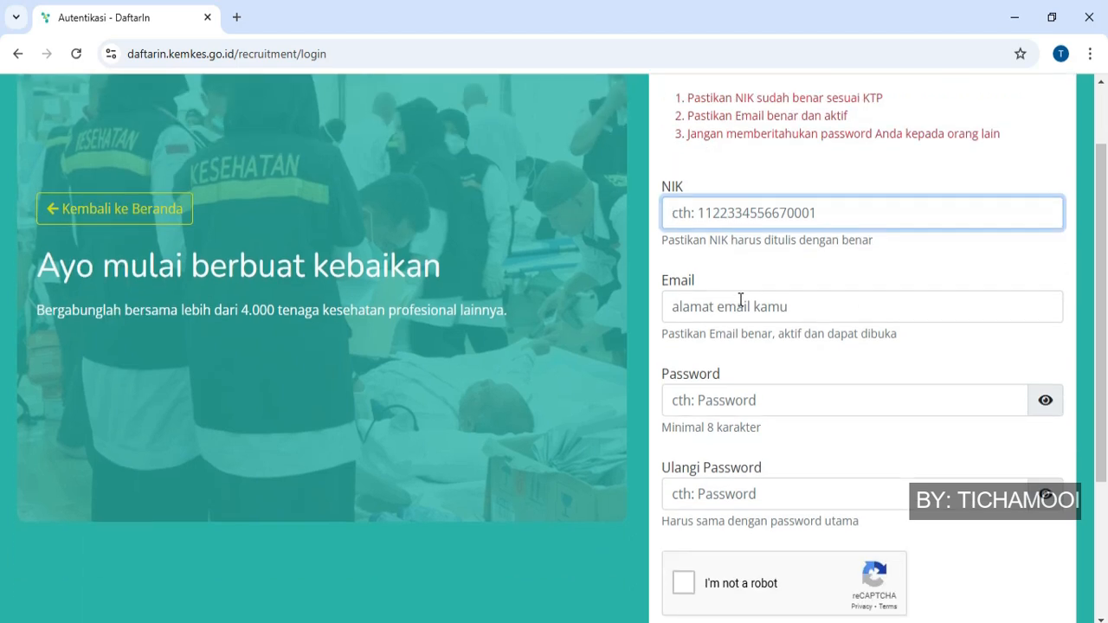
scroll(758, 304, "down", 1)
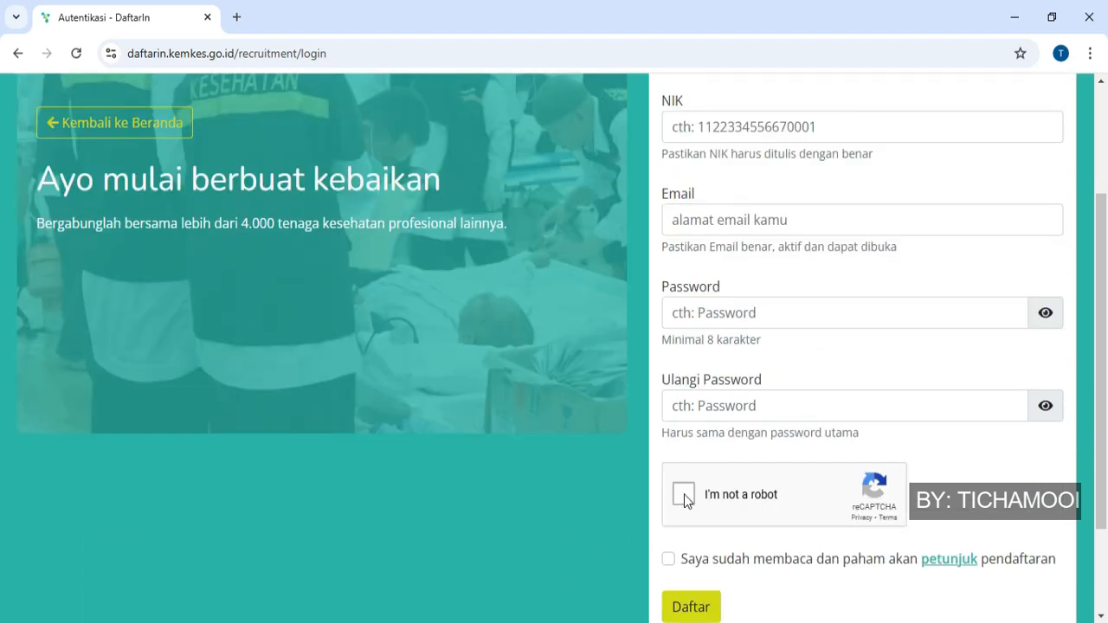
left_click(683, 495)
scroll(754, 486, "down", 1)
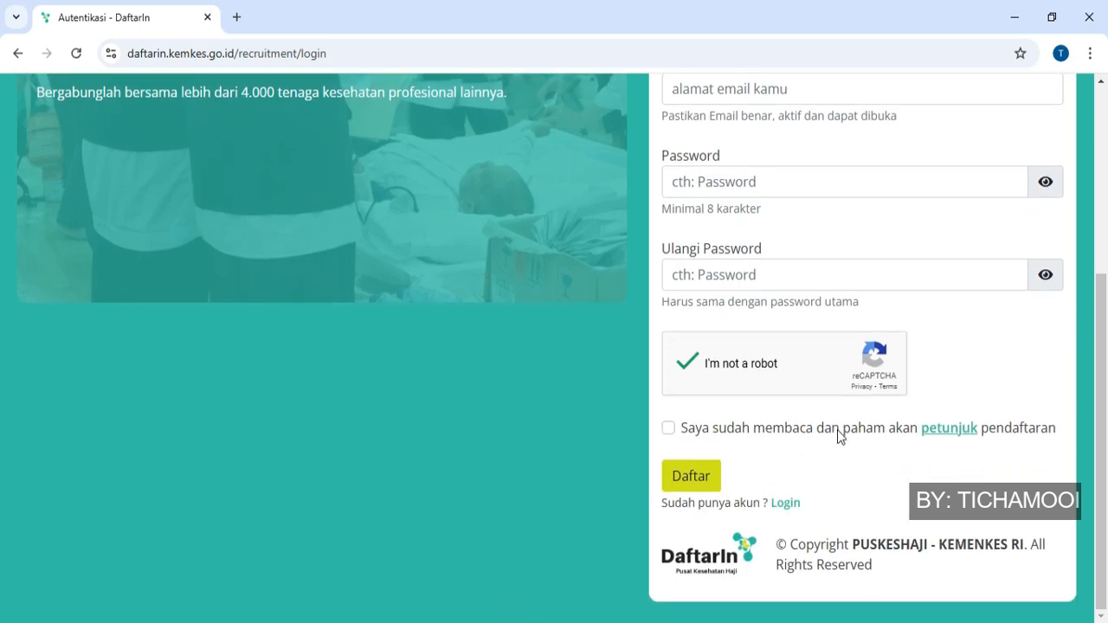
left_click(671, 430)
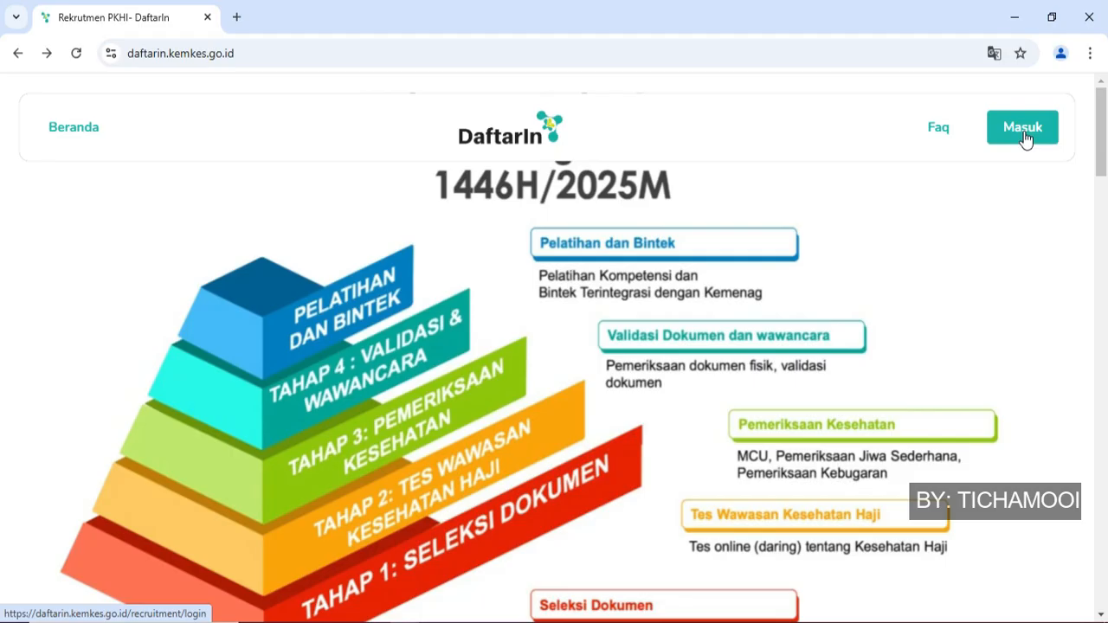
Step: Log in from the home page with the prefilled NIK and password, completing the reCAPTCHA check
left_click(1024, 137)
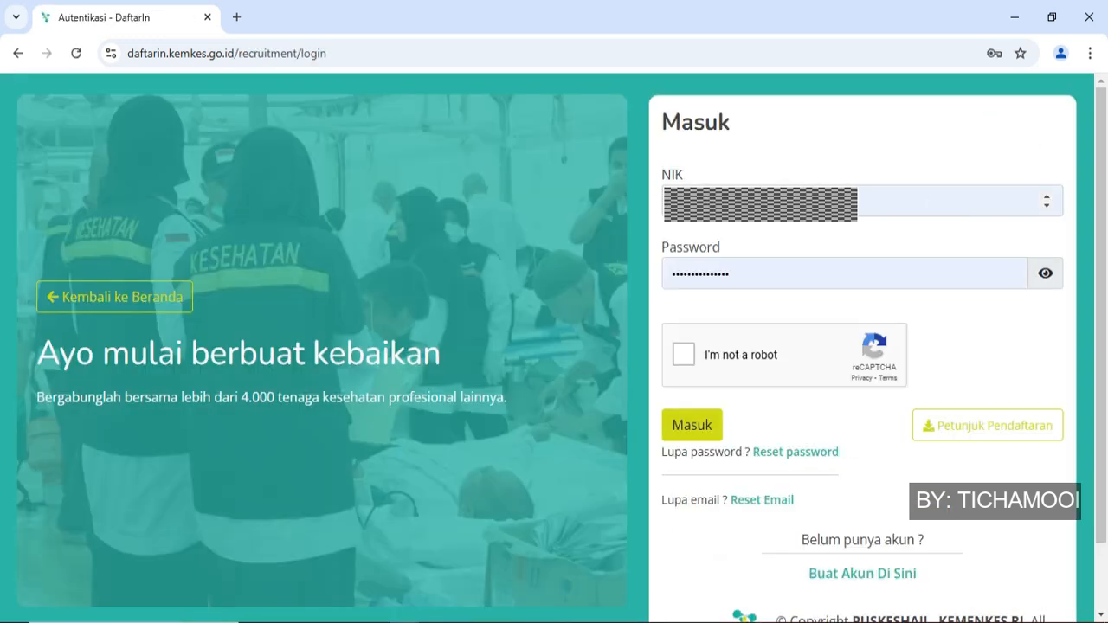
left_click(683, 357)
left_click(701, 430)
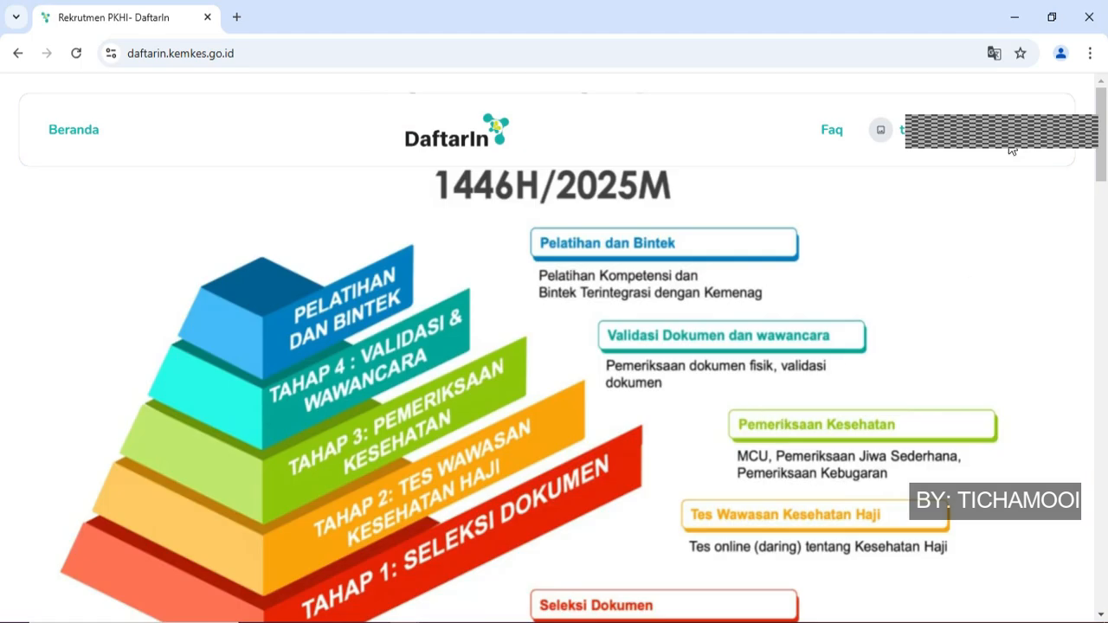
Step: Open the account's Biodata form and start filling in the family card number (No. Kartu Keluarga)
left_click(965, 129)
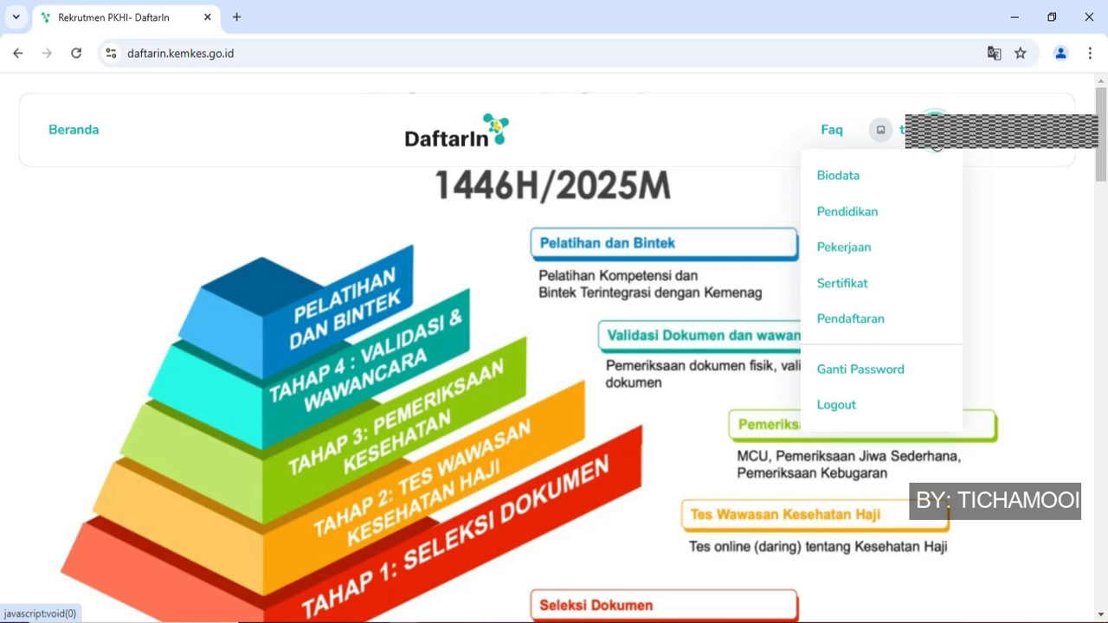
left_click(838, 178)
left_click(780, 200)
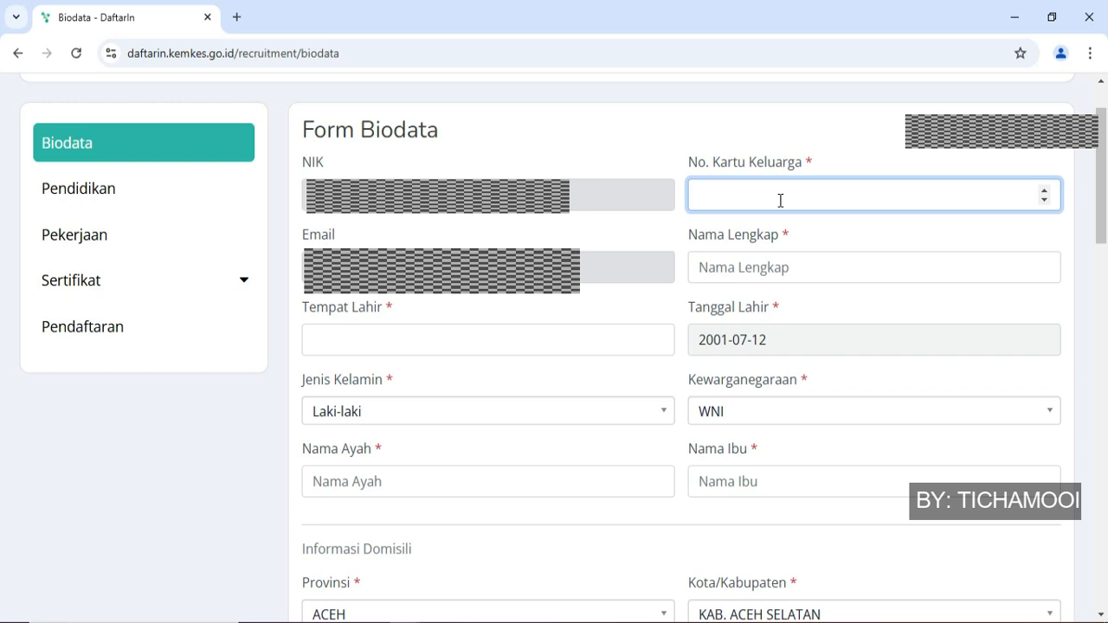
type("1")
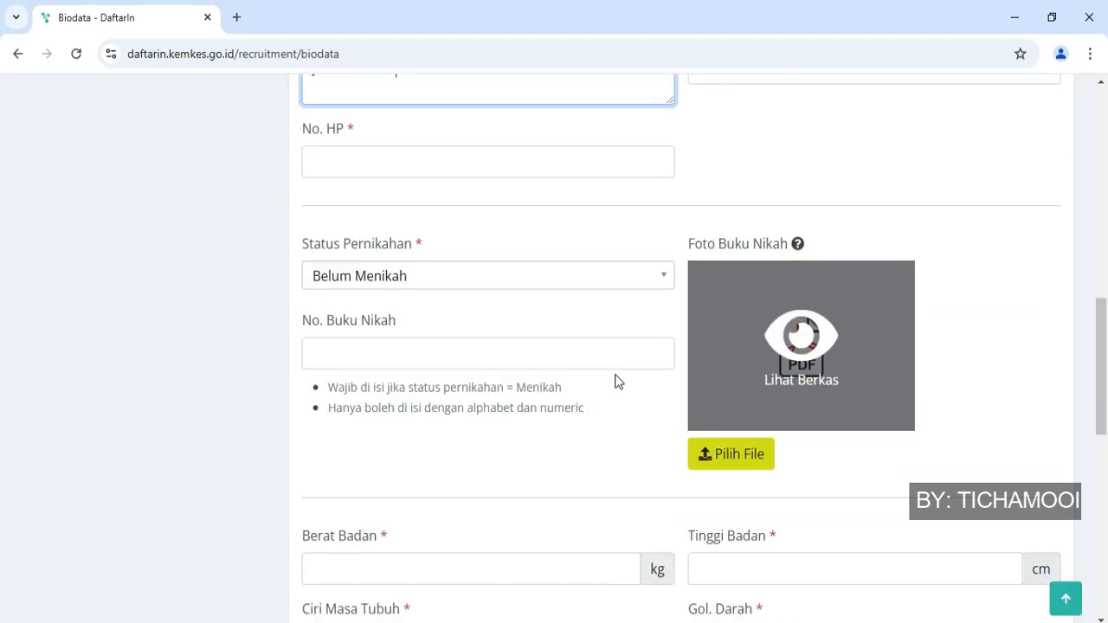
Step: Set Status Pernikahan to Menikah in the biodata form and view the upload requirements for the marriage book photo
scroll(447, 191, "down", 1)
left_click(447, 191)
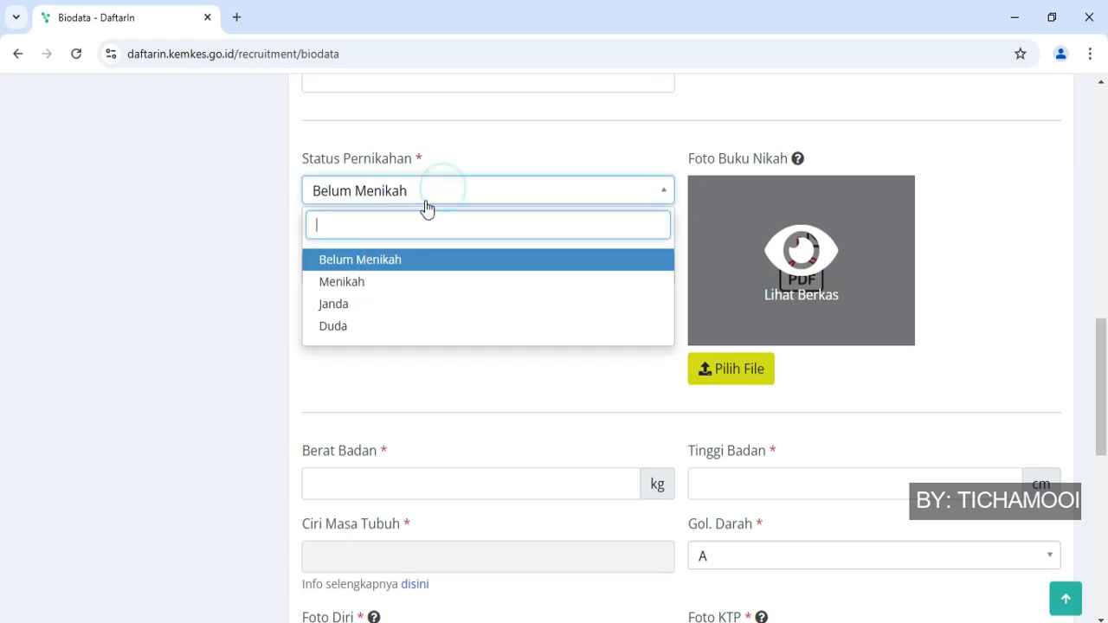
left_click(383, 280)
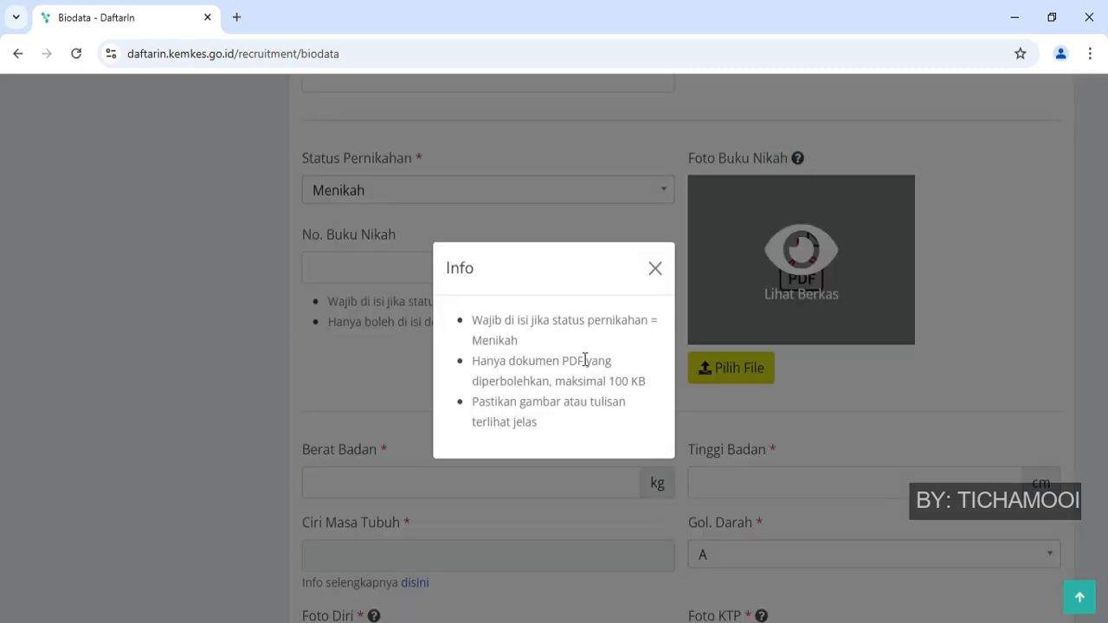
key("Escape")
Step: Review the Berat Badan, Tinggi Badan and Ciri Masa Tubuh fields and the available Gol. Darah options
scroll(588, 329, "down", 2)
left_click(552, 311)
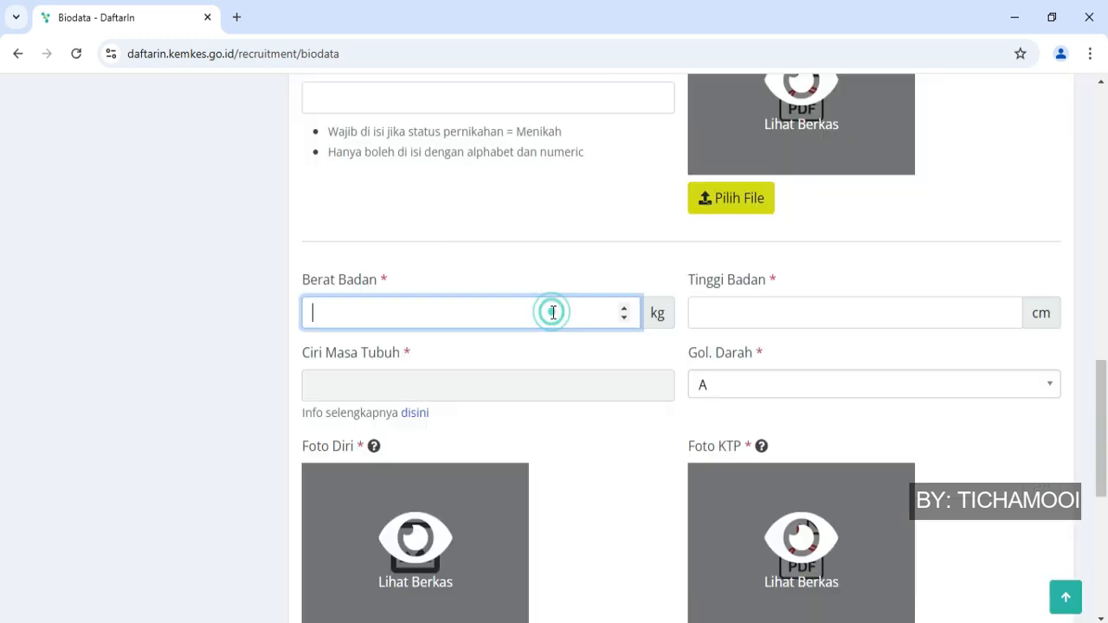
left_click(768, 310)
left_click(495, 378)
left_click(781, 386)
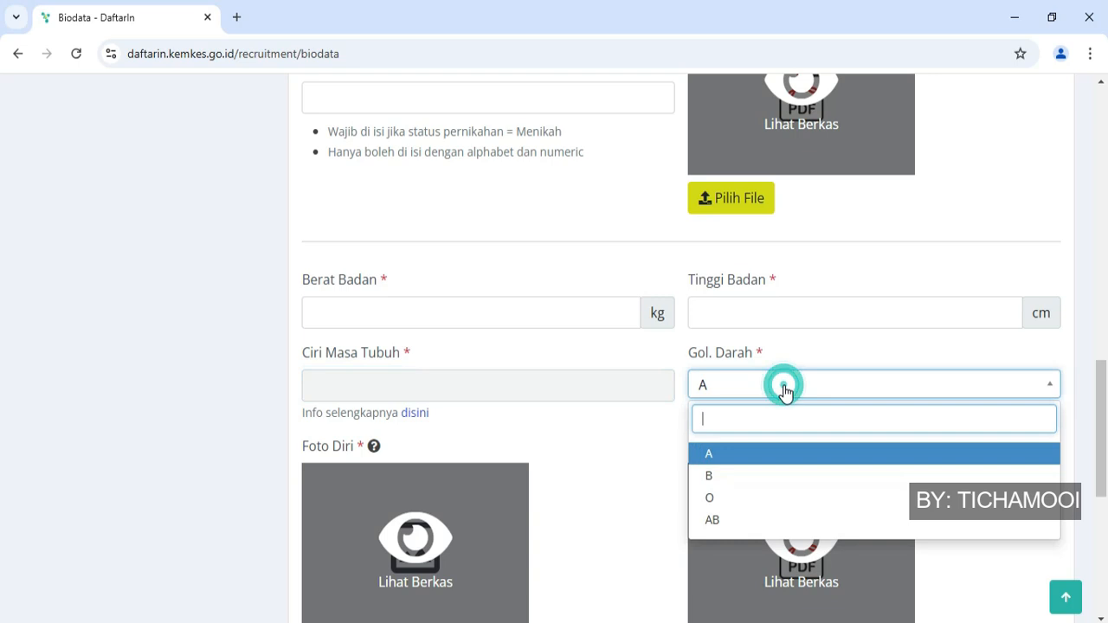
left_click(783, 385)
Step: Read the Foto Diri upload requirements with their full photo guide, and open the Foto KTP requirements
scroll(620, 419, "down", 3)
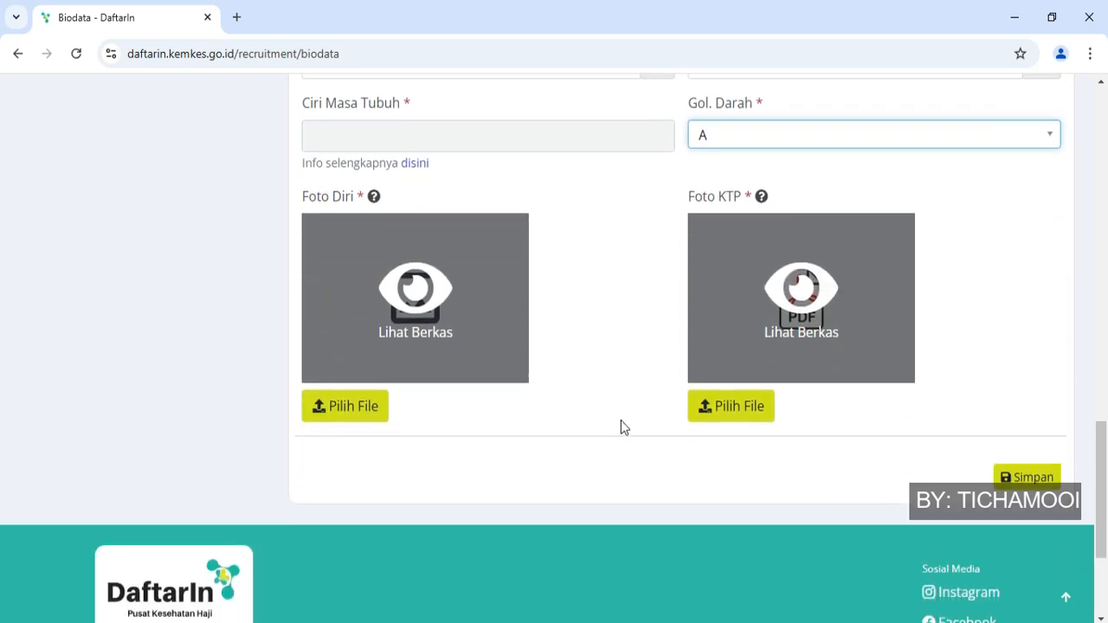
left_click(375, 195)
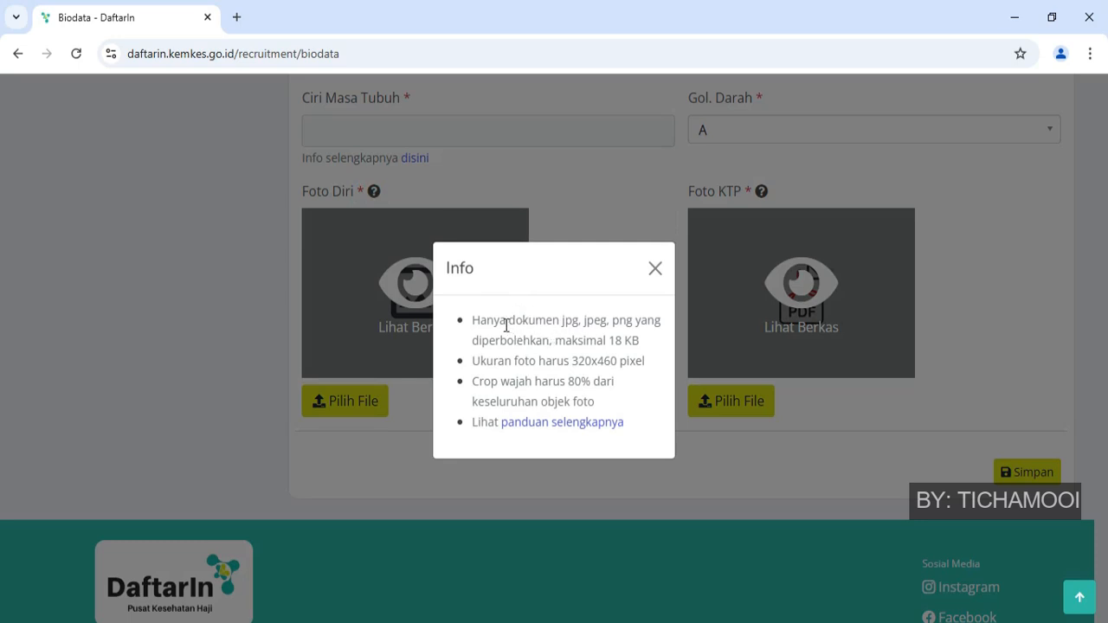
left_click(563, 422)
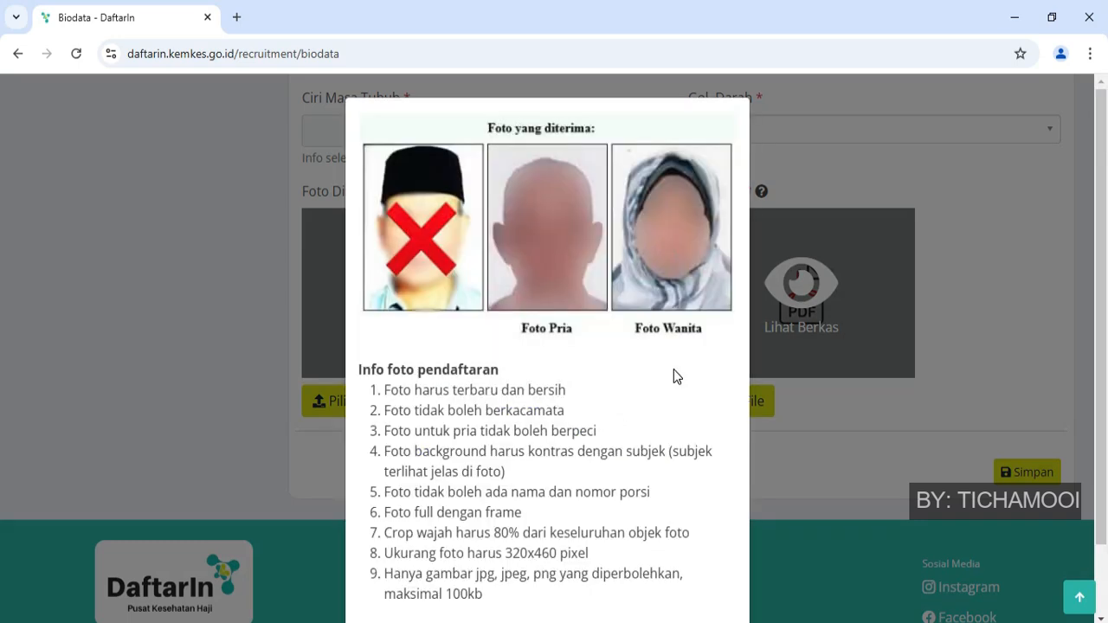
scroll(676, 377, "down", 1)
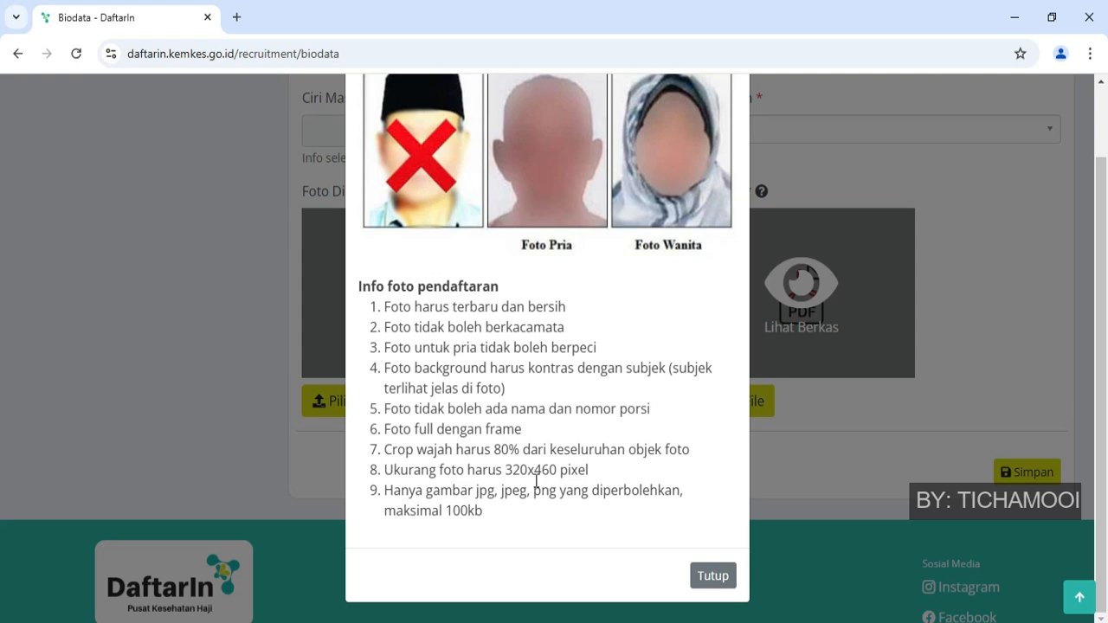
left_click(713, 576)
left_click(761, 193)
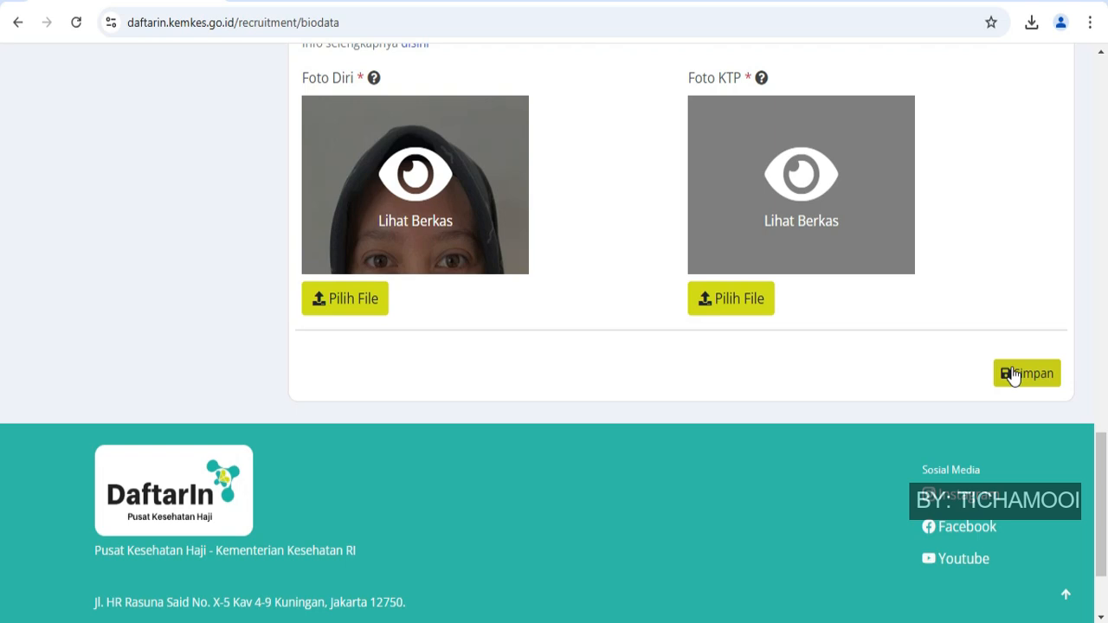
Step: Save the completed biodata form with its uploaded self photo and KTP file
left_click(1015, 374)
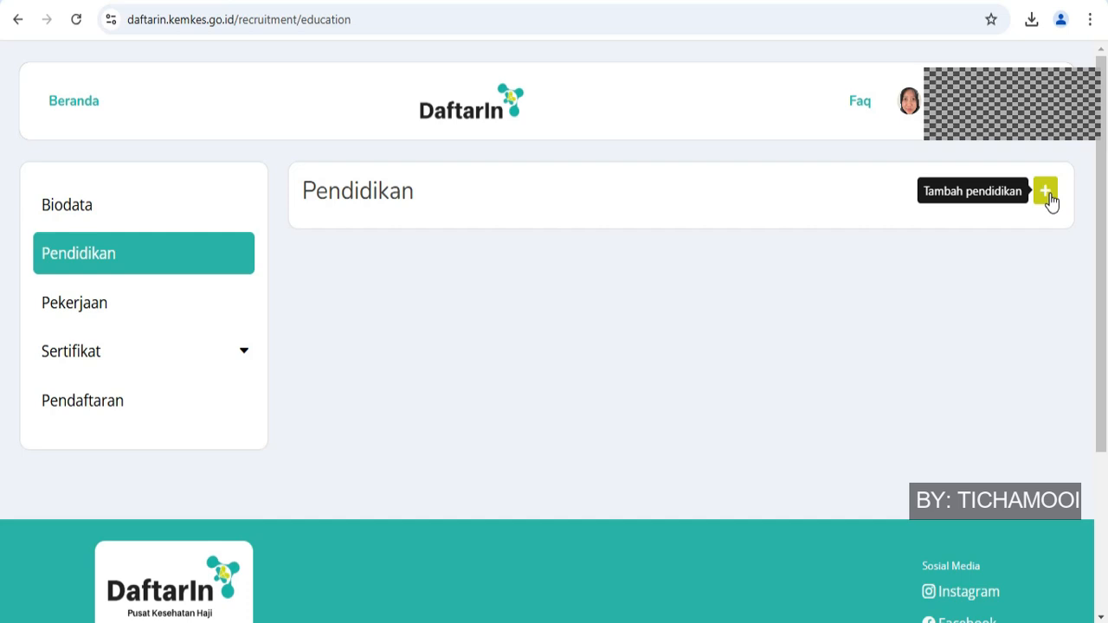
Step: Add and save an S1 education record with the diploma number, date 11/18/2015, major KEPERAWATAN GIGI and document IJAZAH ASLI_compressed.pdf
left_click(1046, 191)
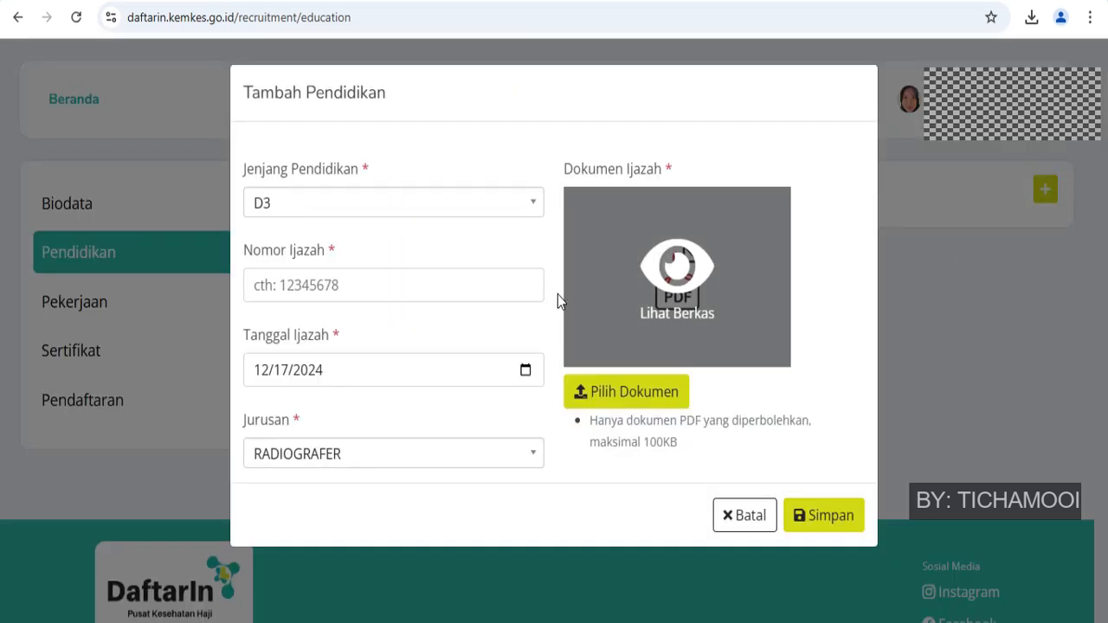
left_click(358, 208)
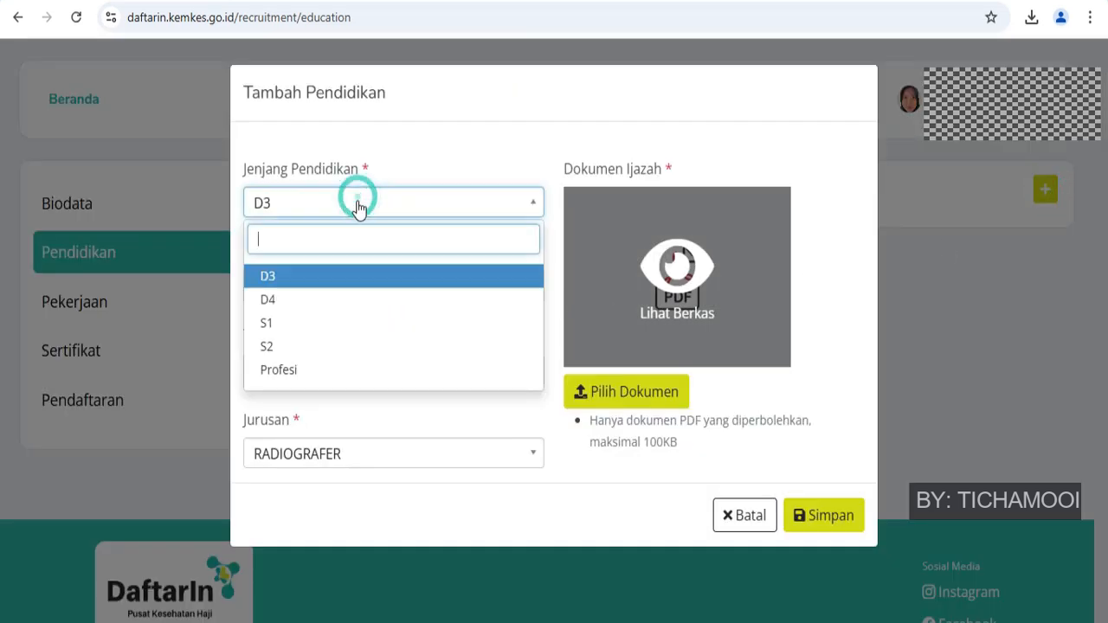
left_click(311, 319)
left_click(313, 282)
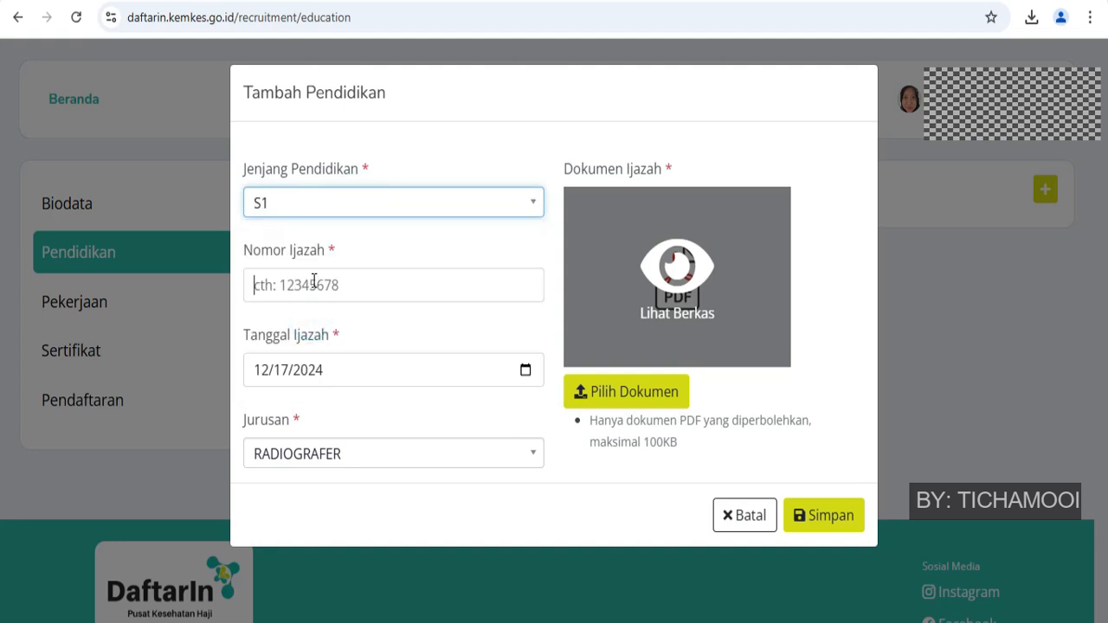
left_click(356, 364)
left_click(356, 455)
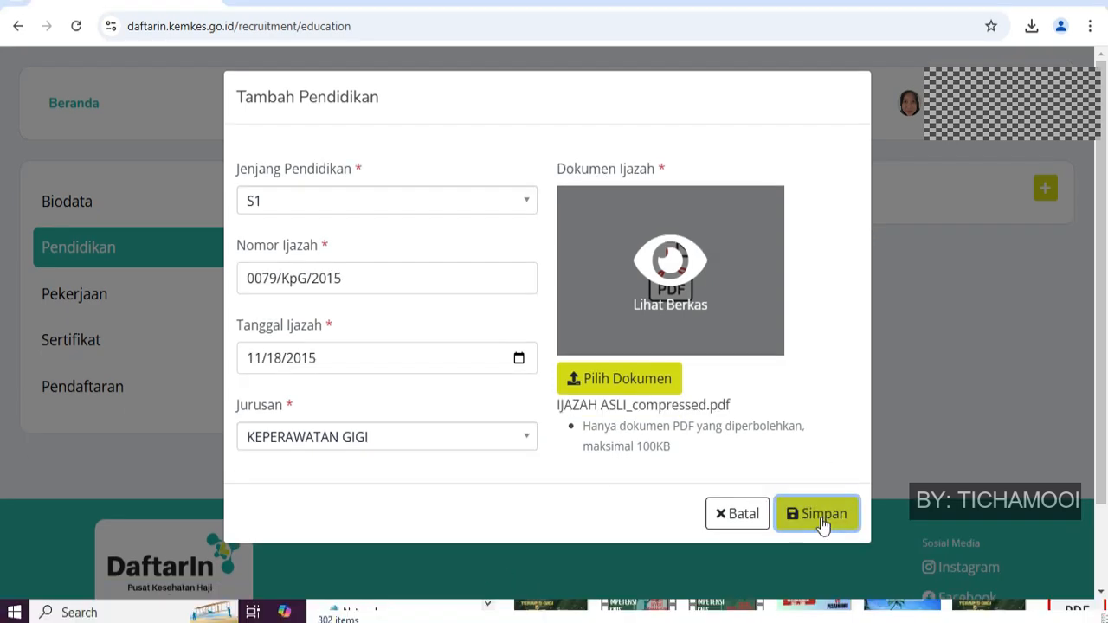
left_click(816, 523)
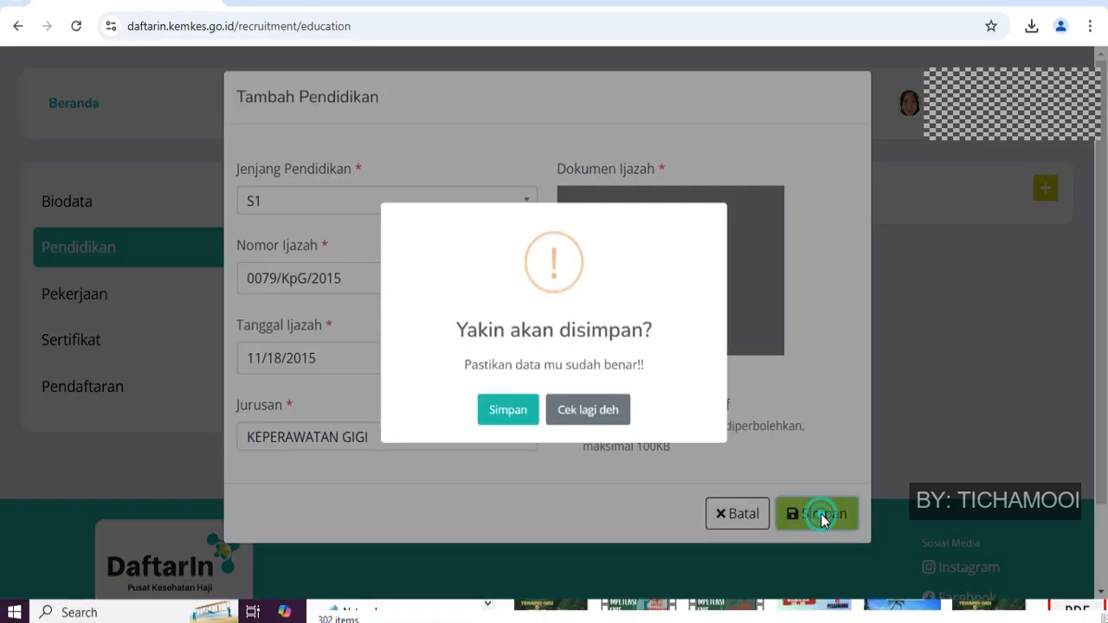
left_click(500, 428)
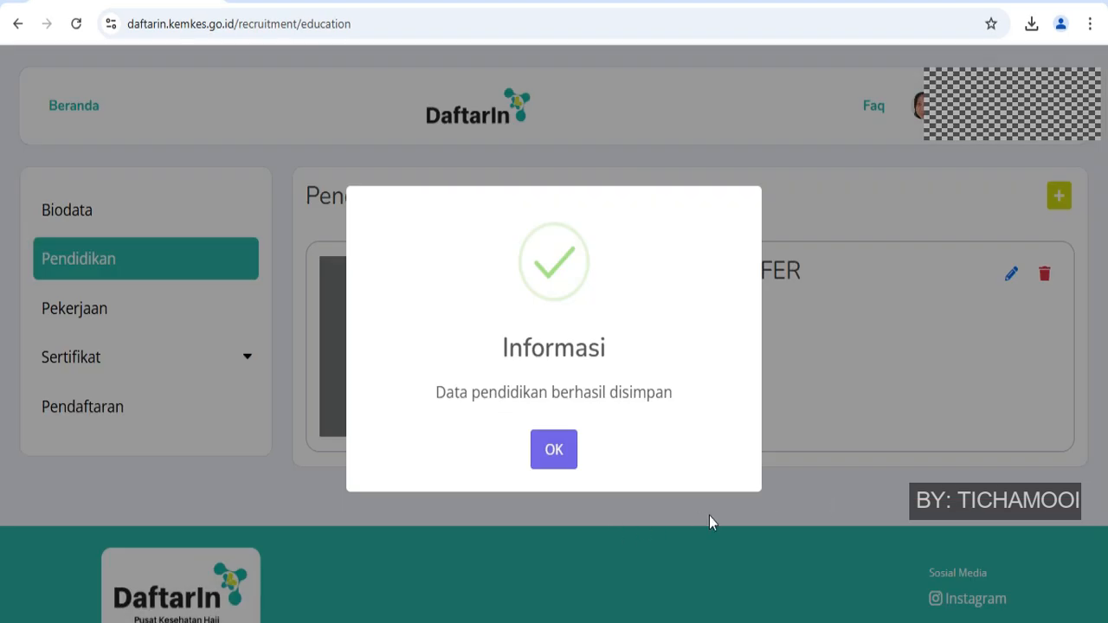
left_click(555, 451)
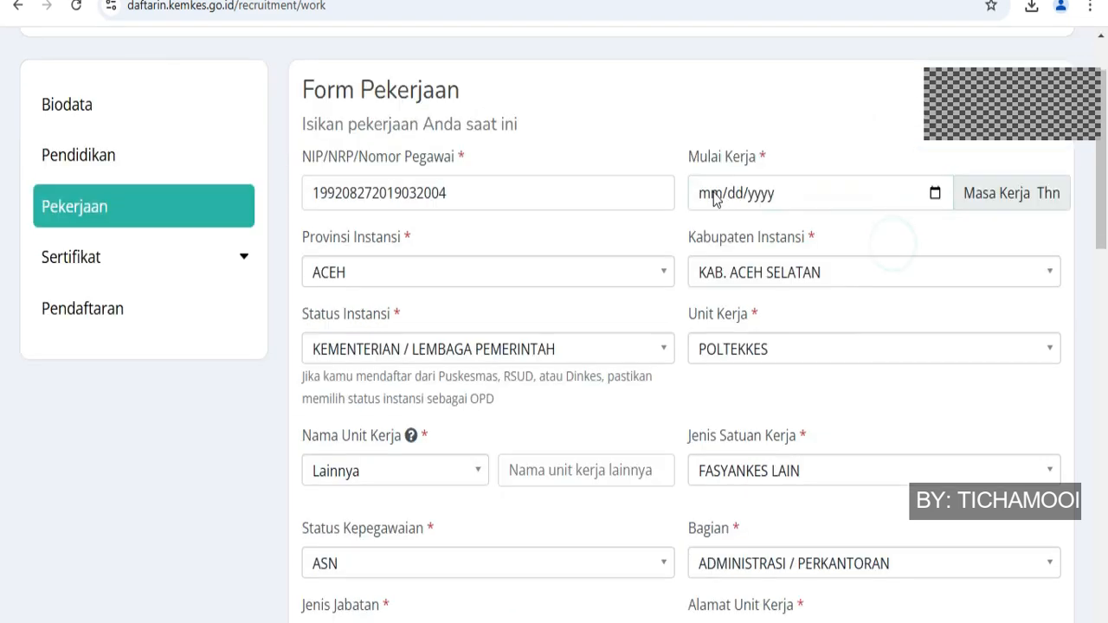
Step: Set the Mulai Kerja date in the employment form to 03/01/2019
left_click(715, 198)
left_click(766, 207)
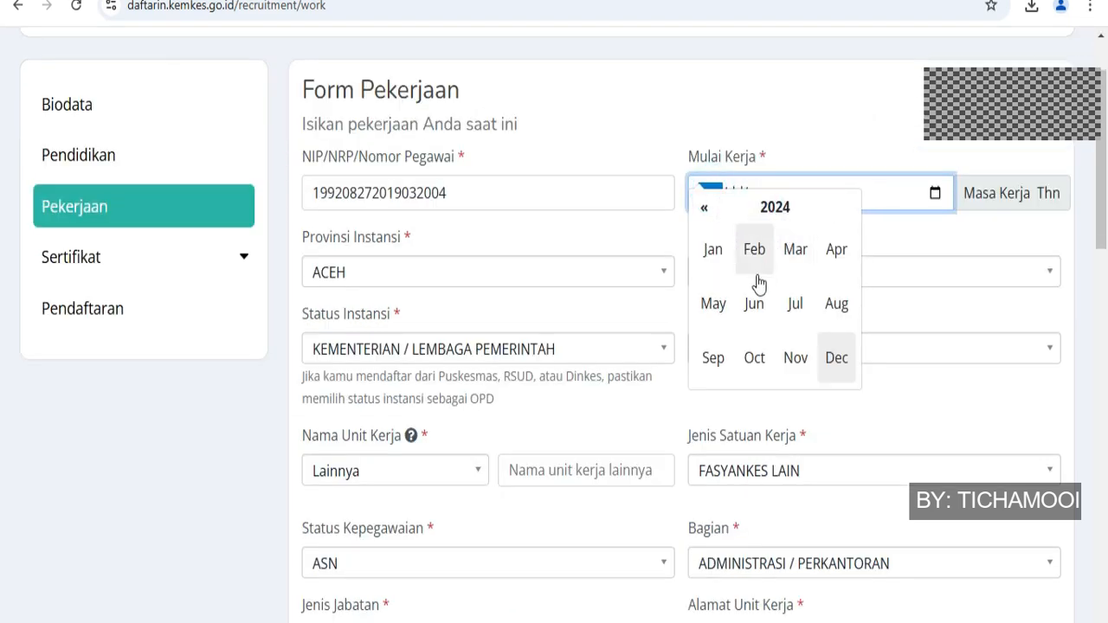
left_click(775, 208)
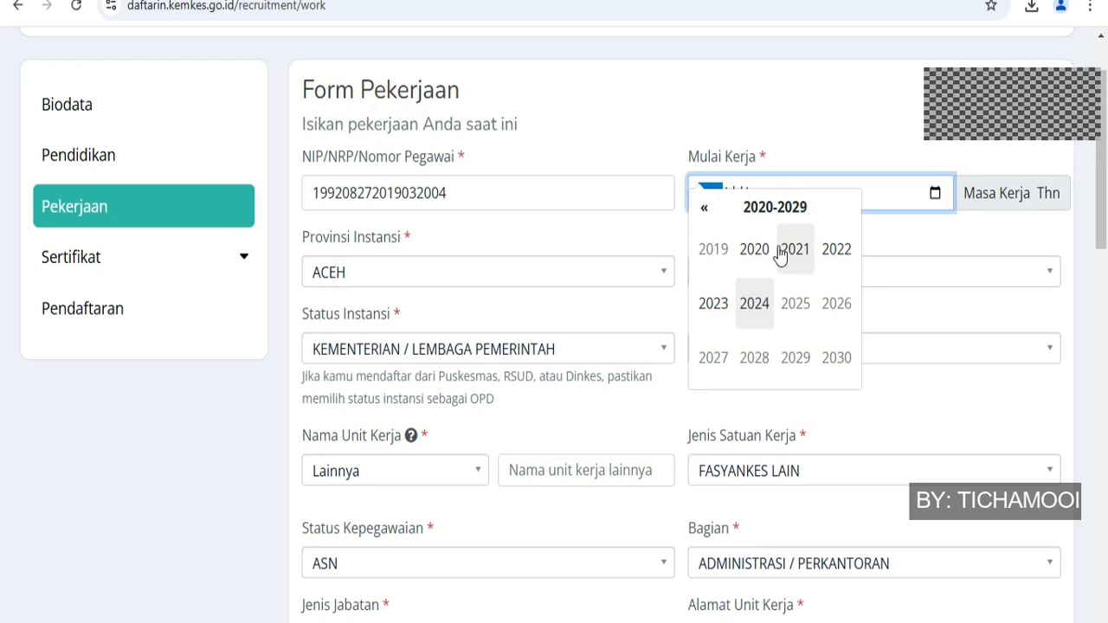
left_click(715, 251)
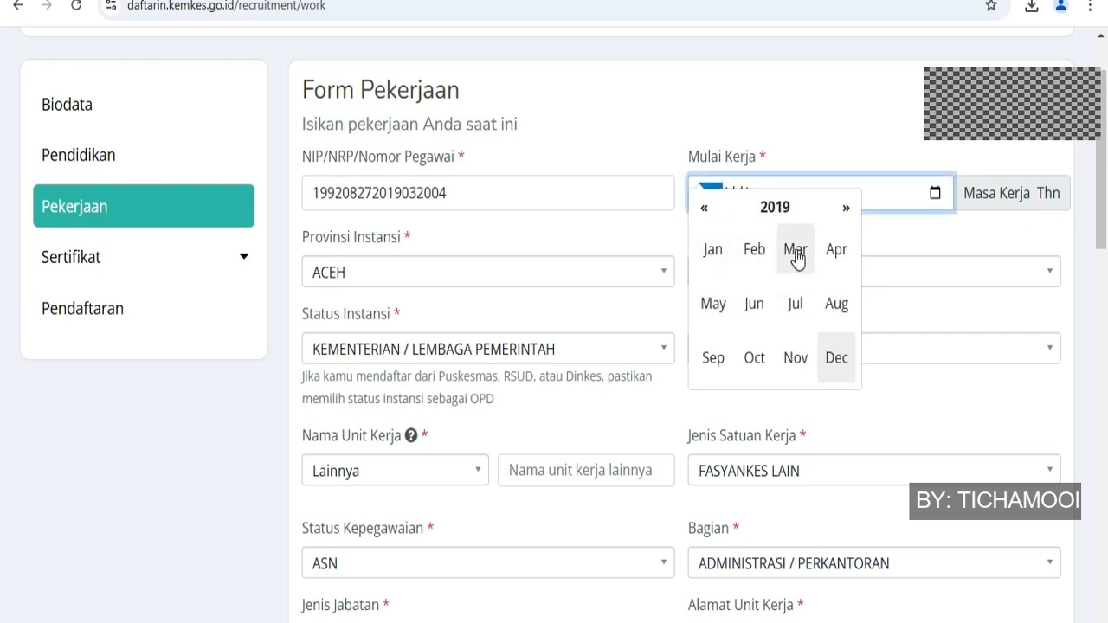
left_click(795, 251)
left_click(825, 263)
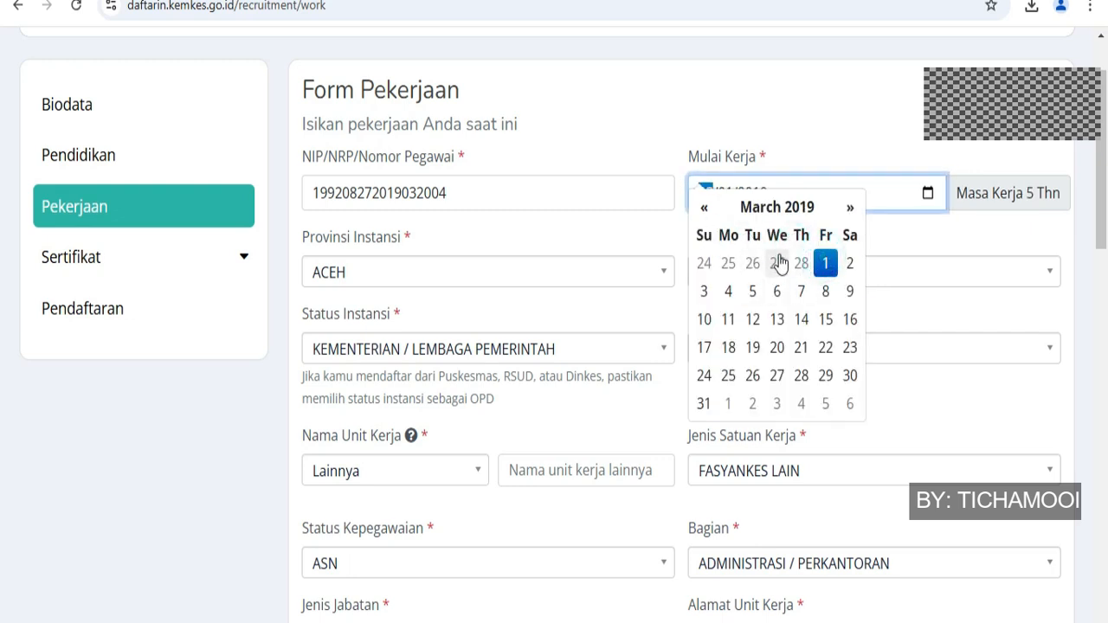
left_click(918, 248)
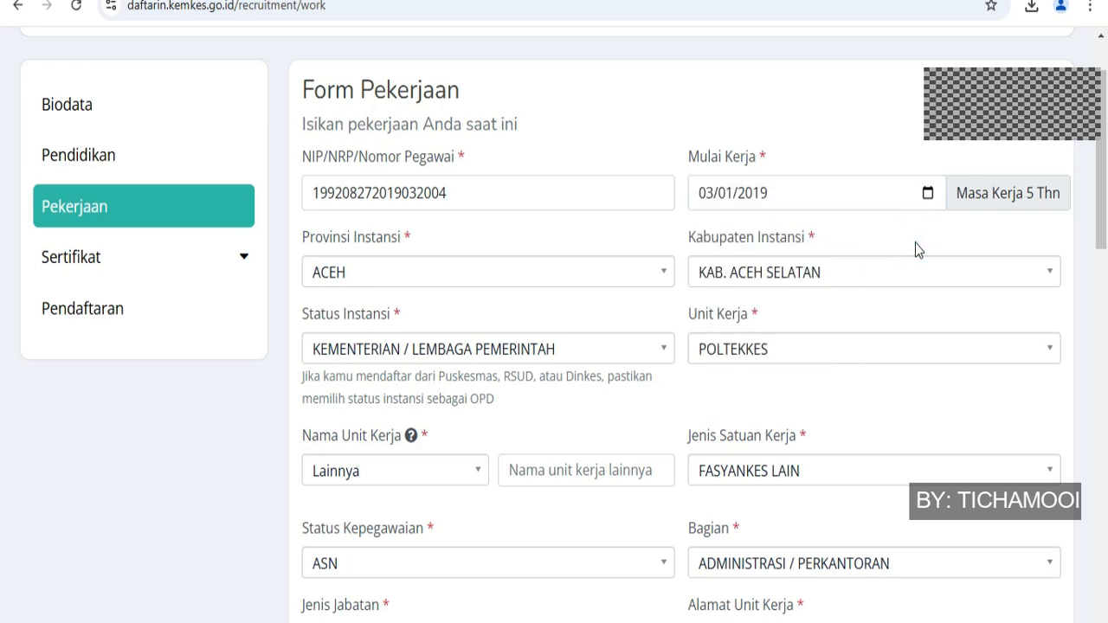
Step: Set the Provinsi Instansi to LAMPUNG and the Kabupaten Instansi to KOTA BANDAR LAMPUNG in the employment form
left_click(435, 274)
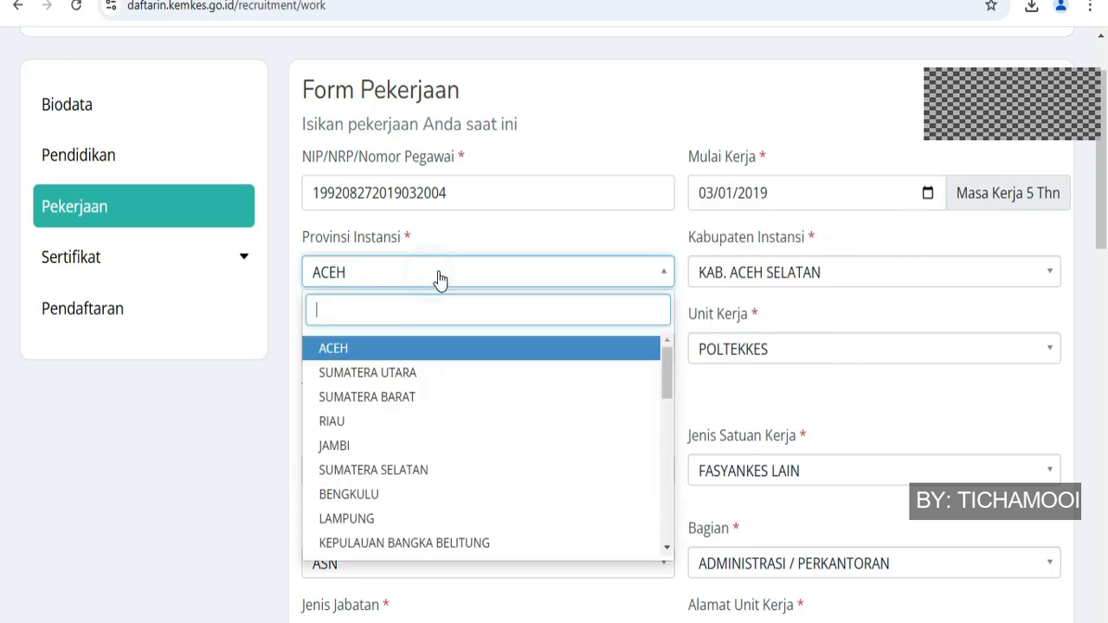
left_click(457, 268)
left_click(452, 269)
left_click(373, 518)
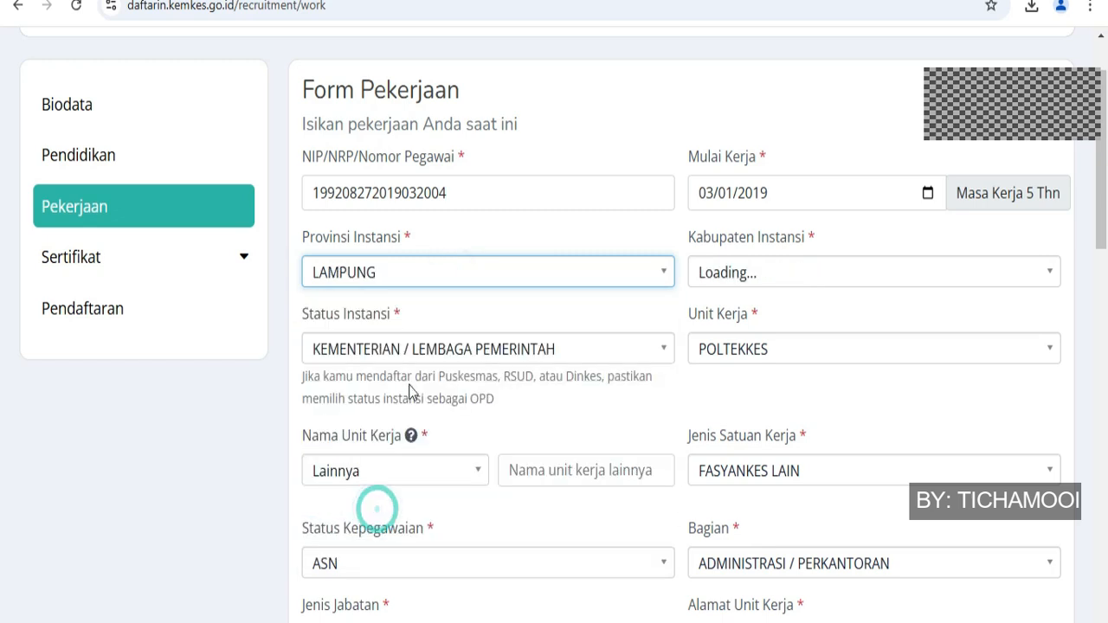
left_click(787, 270)
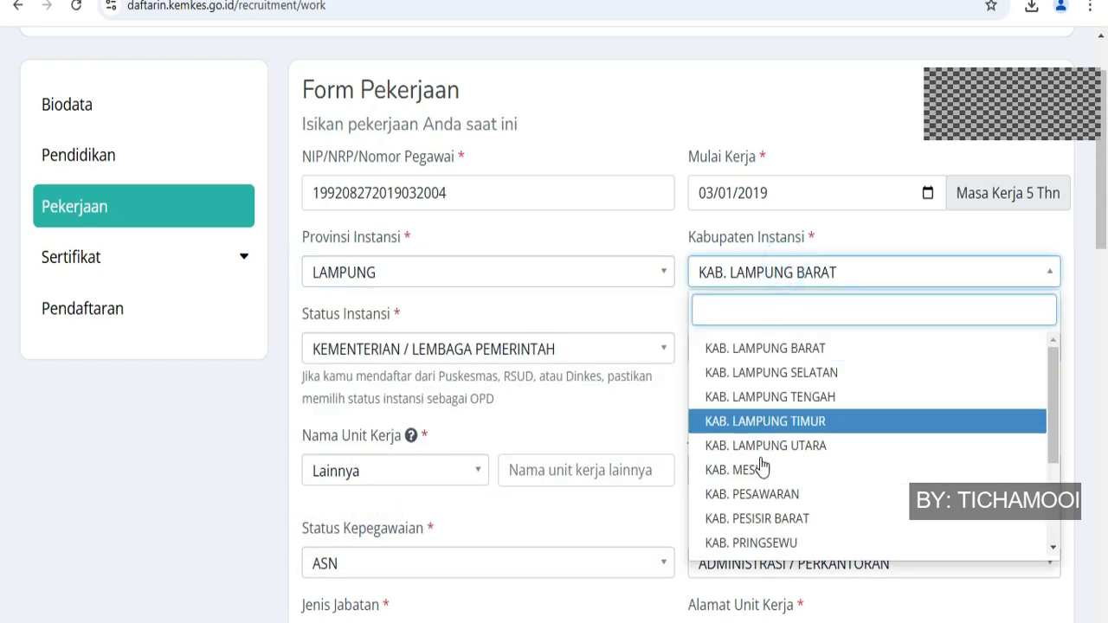
scroll(766, 511, "down", 2)
left_click(767, 517)
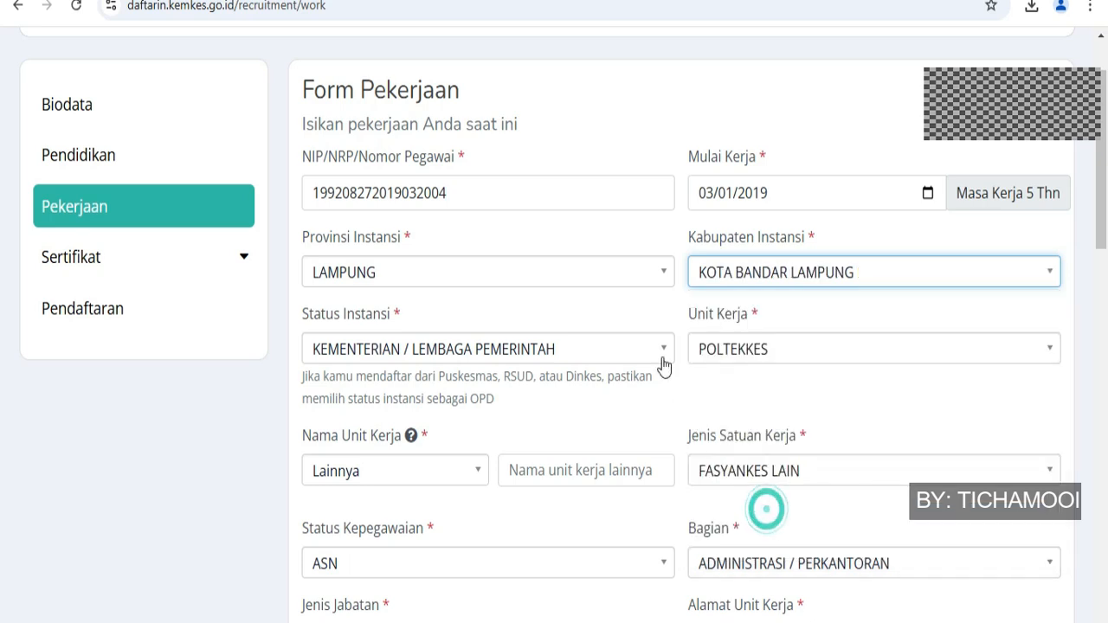
Step: Set the Status Instansi to ORGANISASI PERANGKAT DAERAH (OPD) / INSTANSI DAERAH and open the help for Nama Unit Kerja
left_click(559, 351)
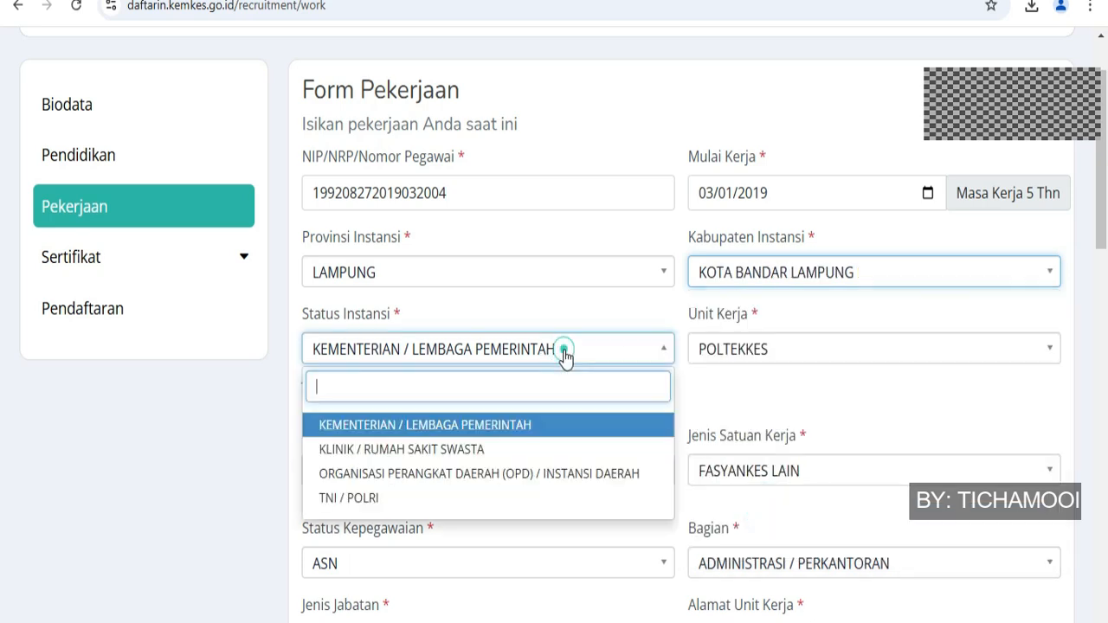
left_click(441, 483)
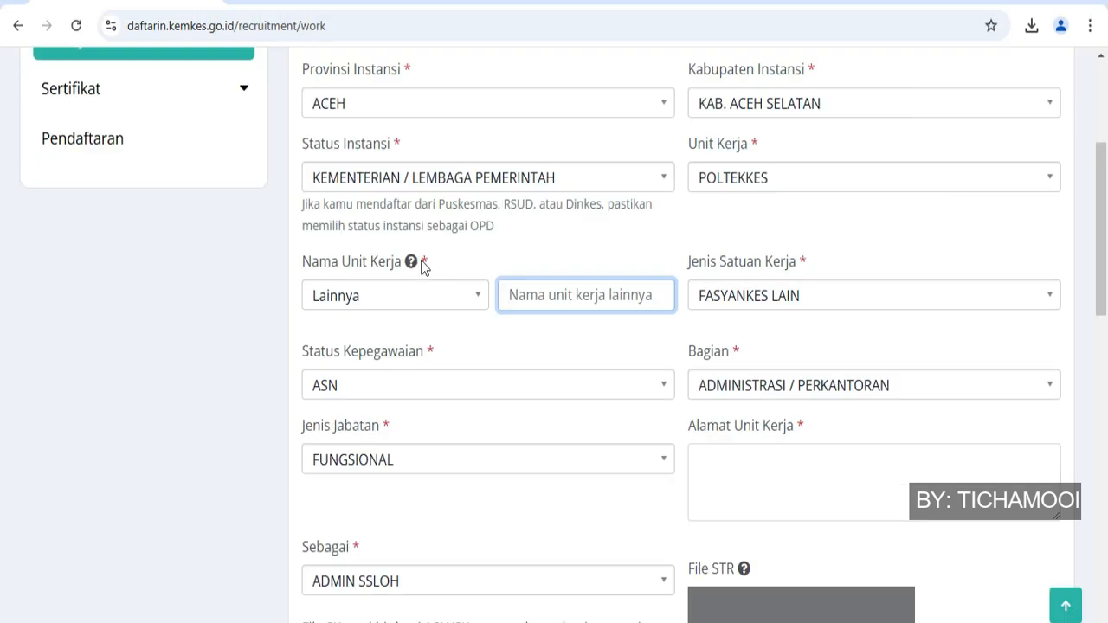
left_click(411, 262)
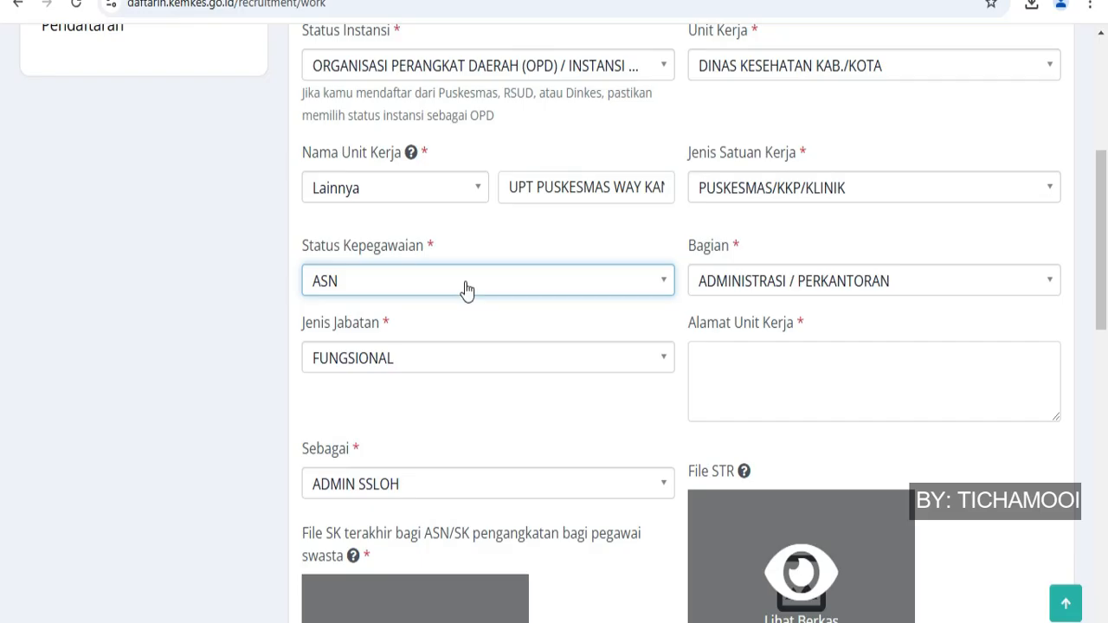
Step: Keep ASN as the Status Kepegawaian and go through the Jenis Jabatan and Bagian choices
left_click(466, 288)
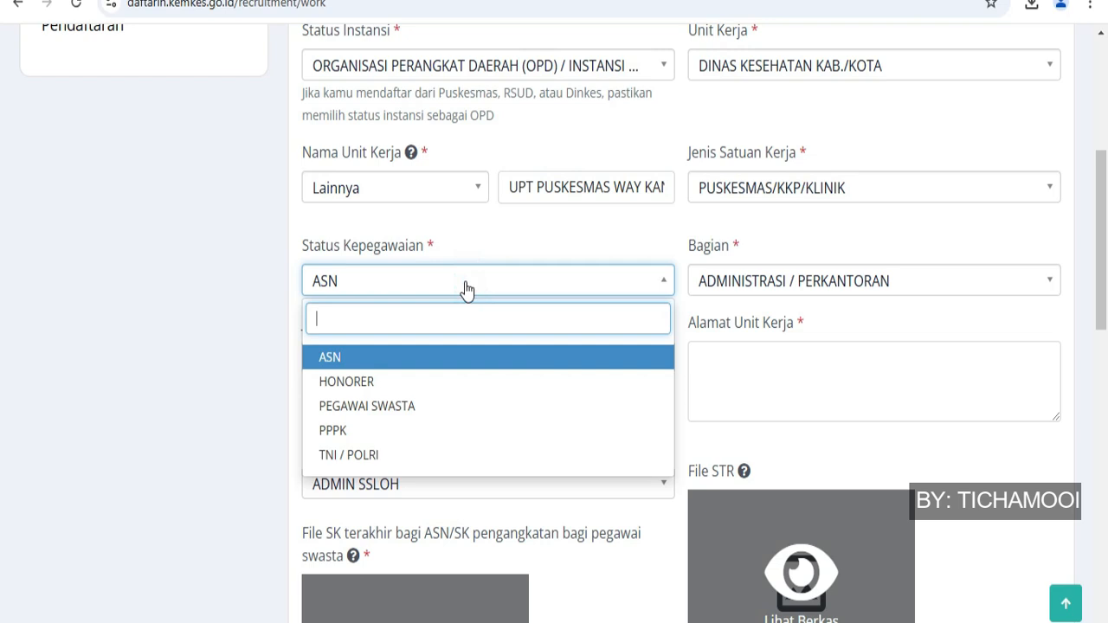
left_click(465, 288)
left_click(463, 360)
left_click(414, 455)
left_click(863, 303)
left_click(865, 308)
Step: Read the upload requirements for File STR and File SIP/SIKP/SIPA, and open those for the latest SK file
scroll(805, 216, "down", 4)
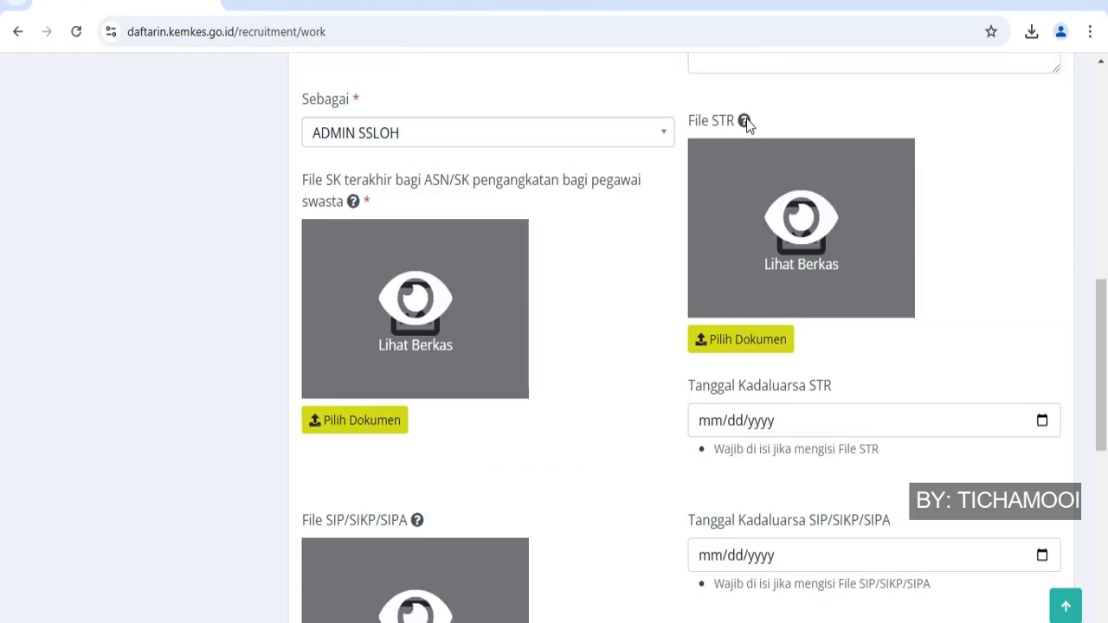
left_click(745, 121)
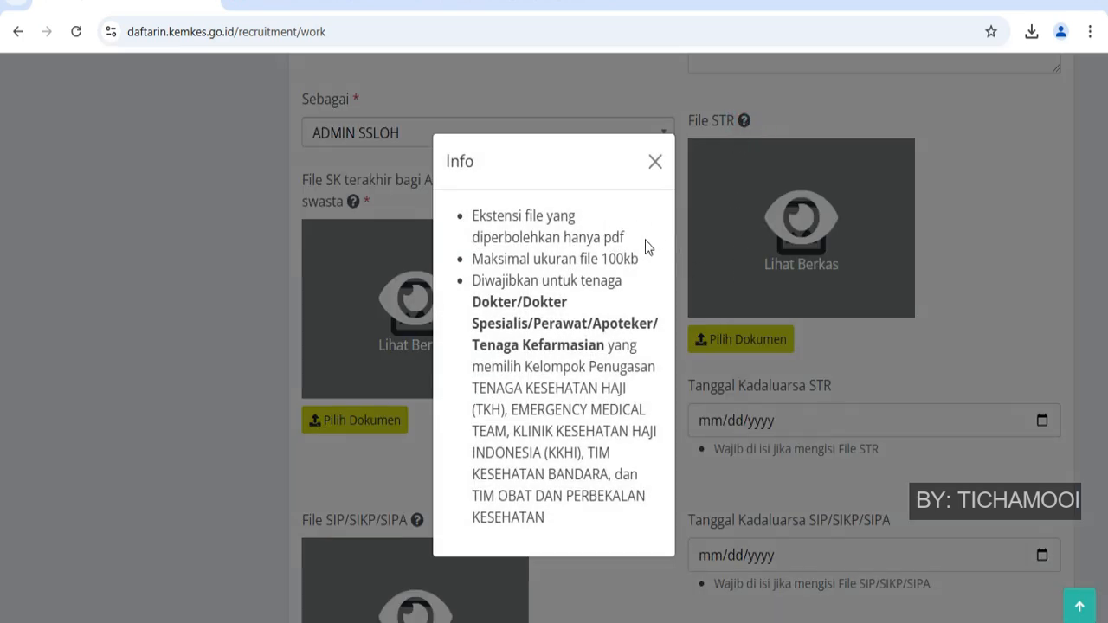
scroll(646, 395, "down", 1)
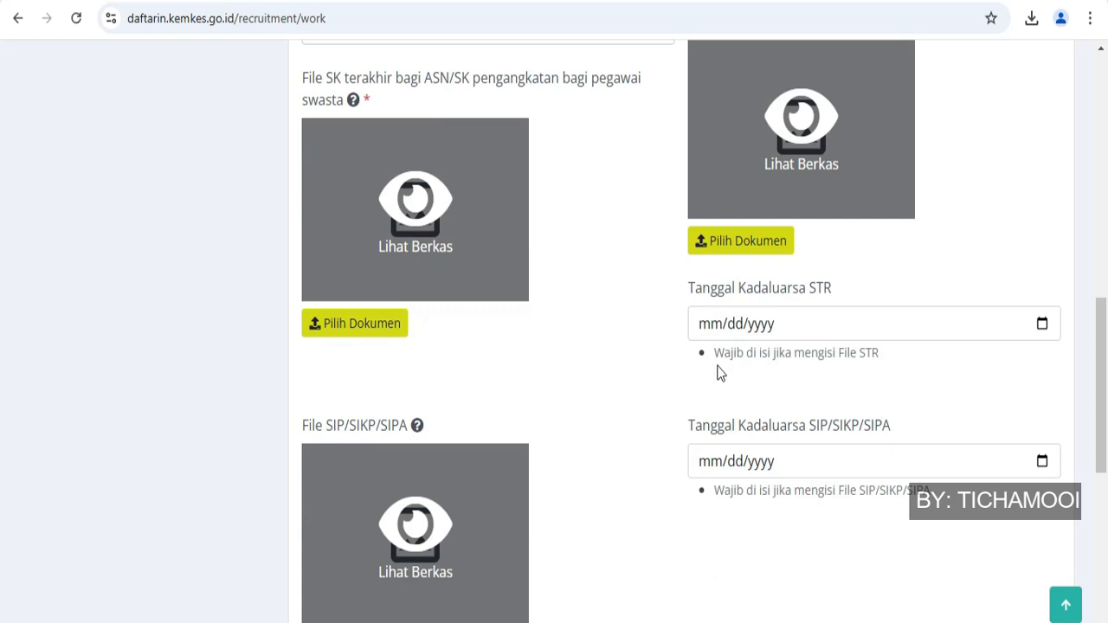
scroll(652, 398, "down", 1)
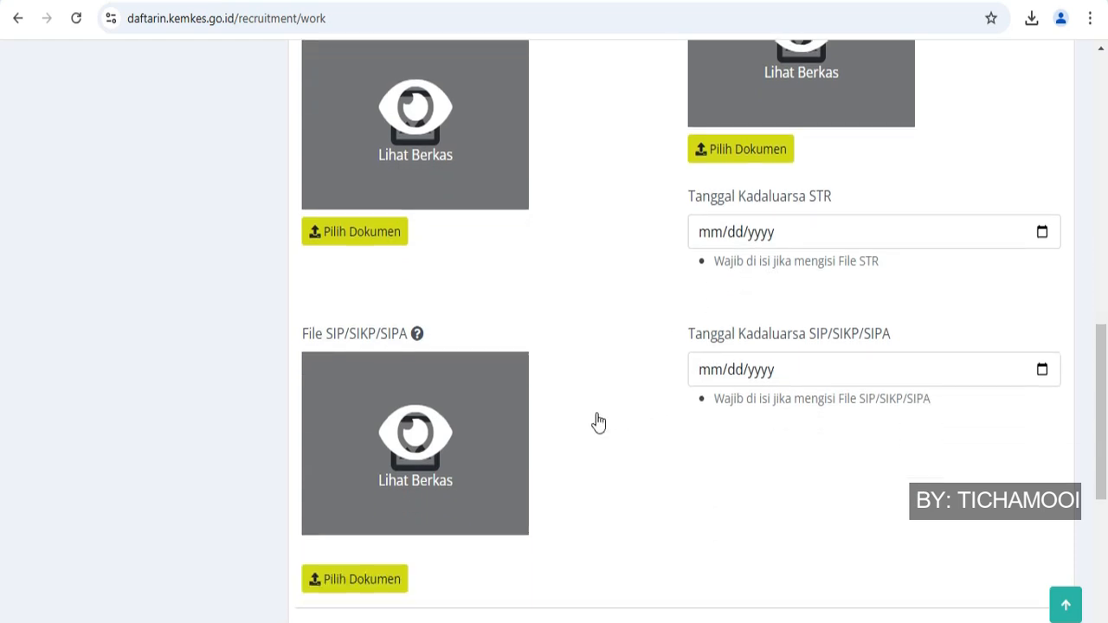
scroll(594, 421, "down", 1)
left_click(417, 243)
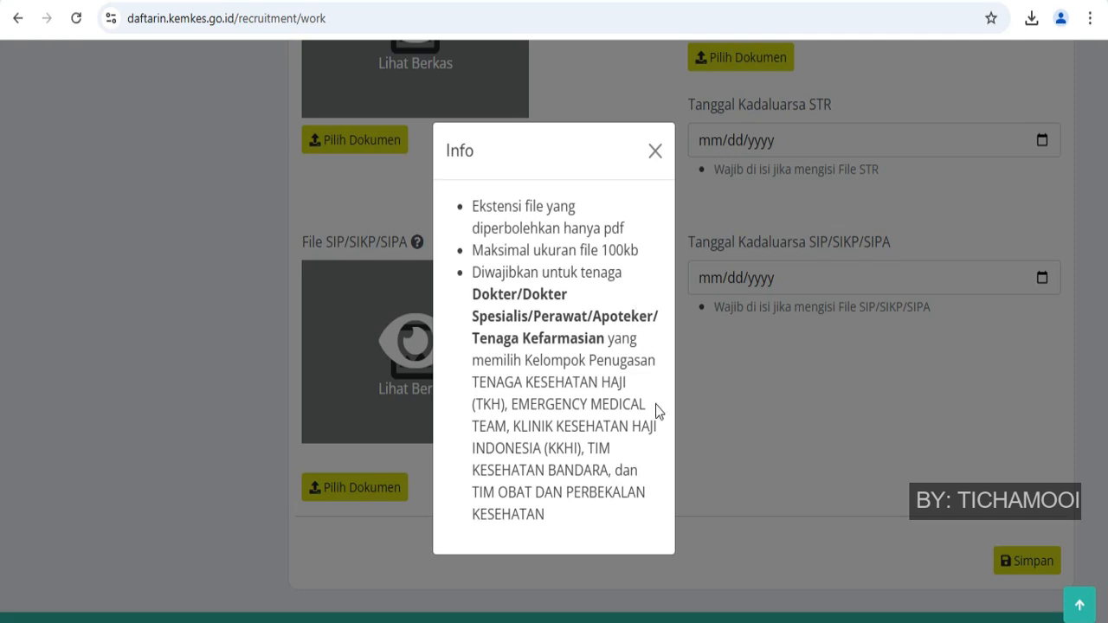
left_click(655, 152)
scroll(462, 194, "up", 3)
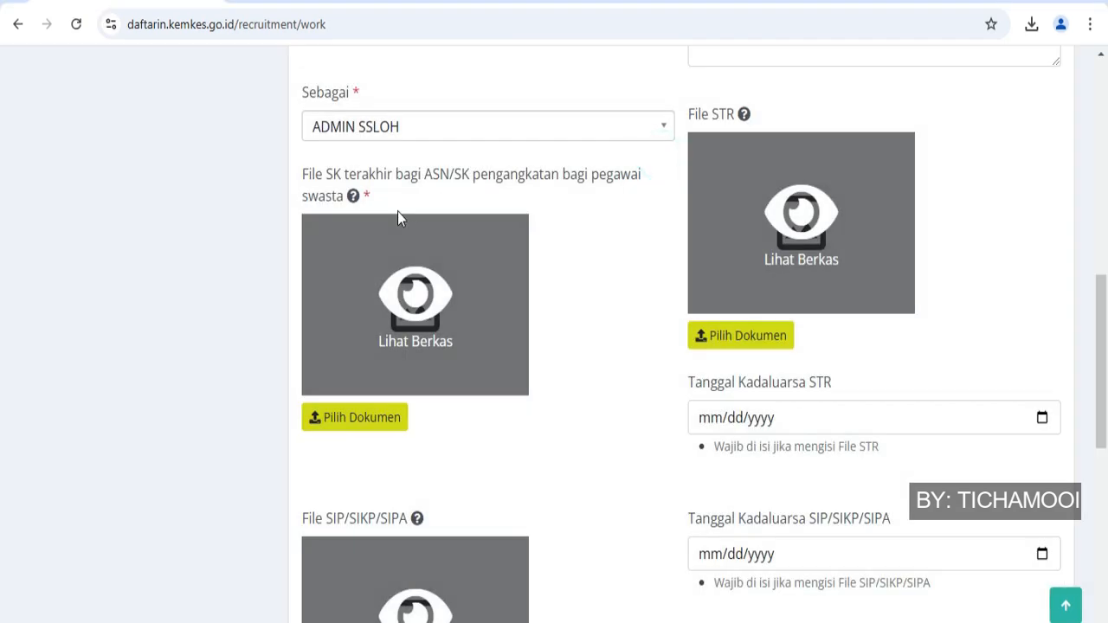
left_click(354, 197)
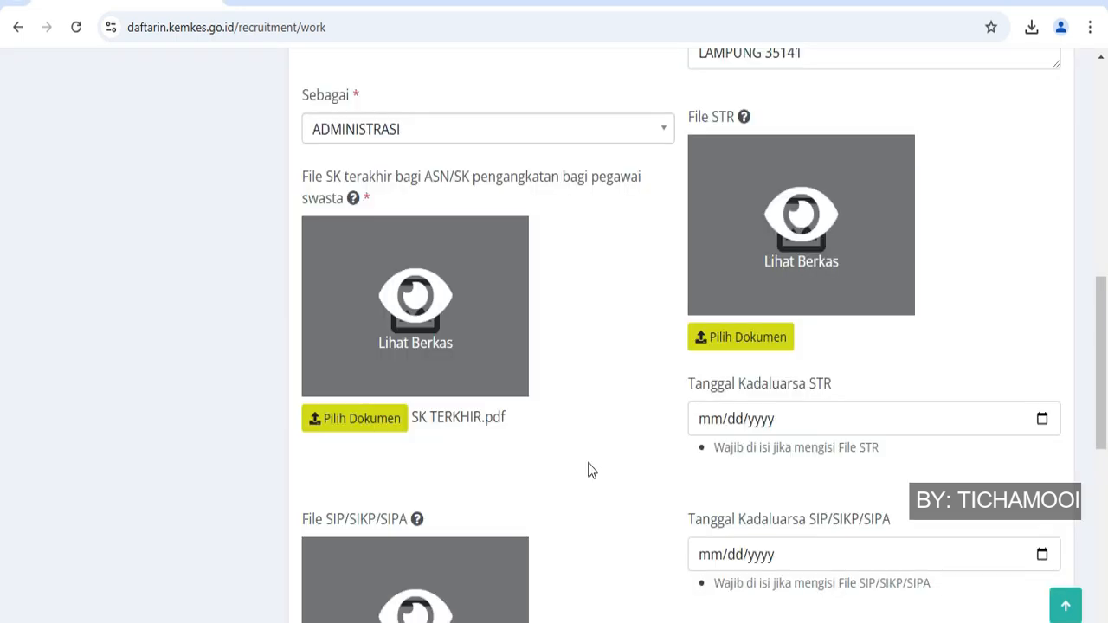
Step: Save the completed employment form with SK TERKHIR.pdf as the latest SK document
scroll(587, 469, "down", 5)
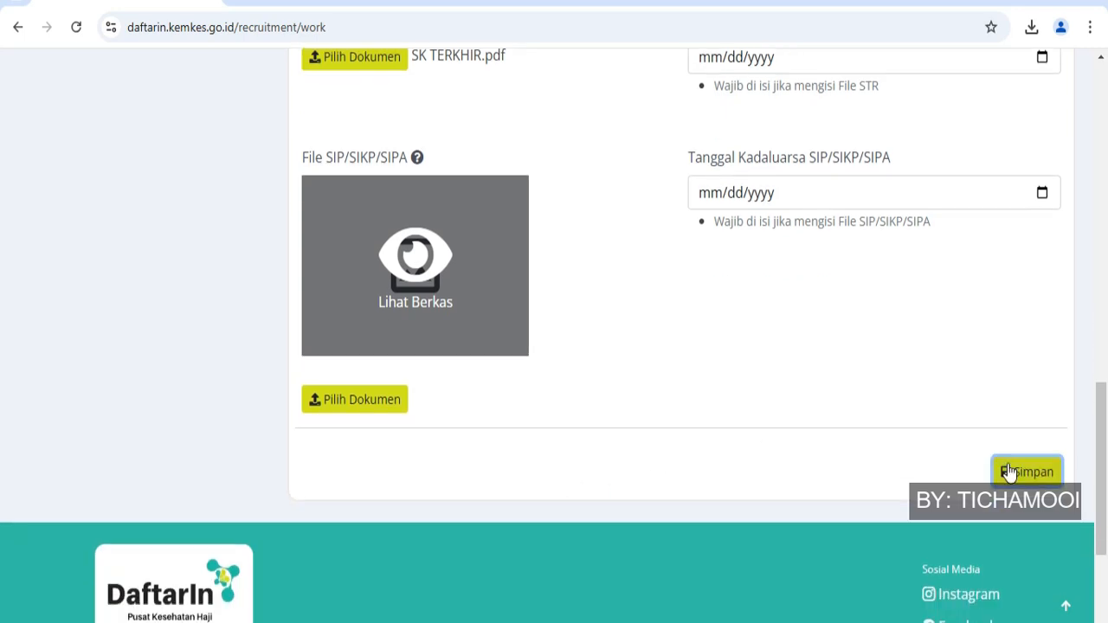
left_click(1008, 472)
left_click(527, 462)
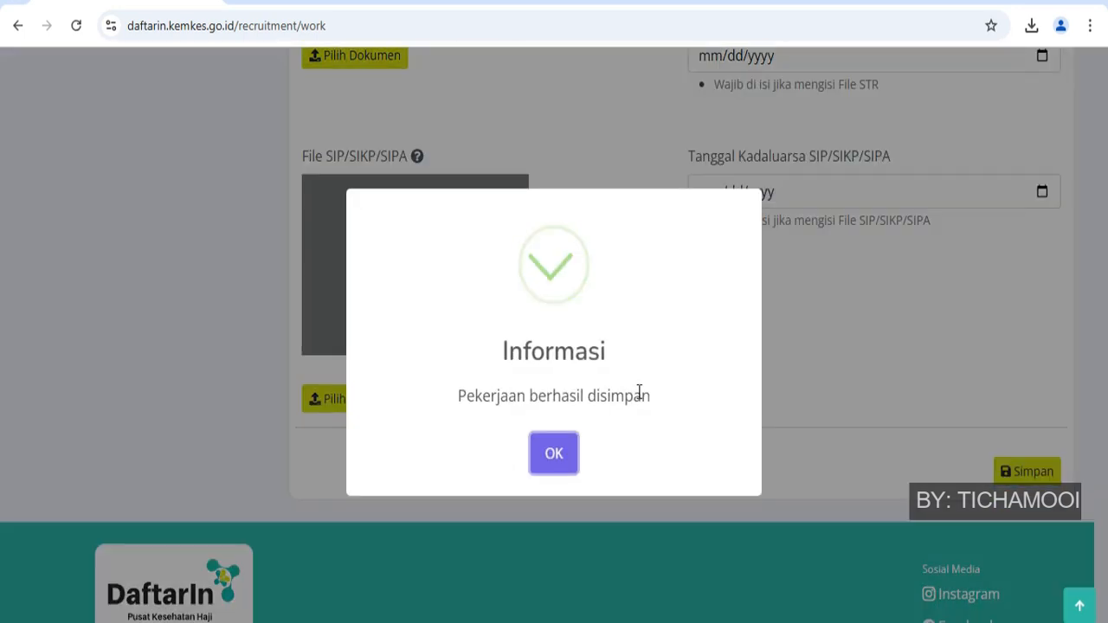
left_click(555, 459)
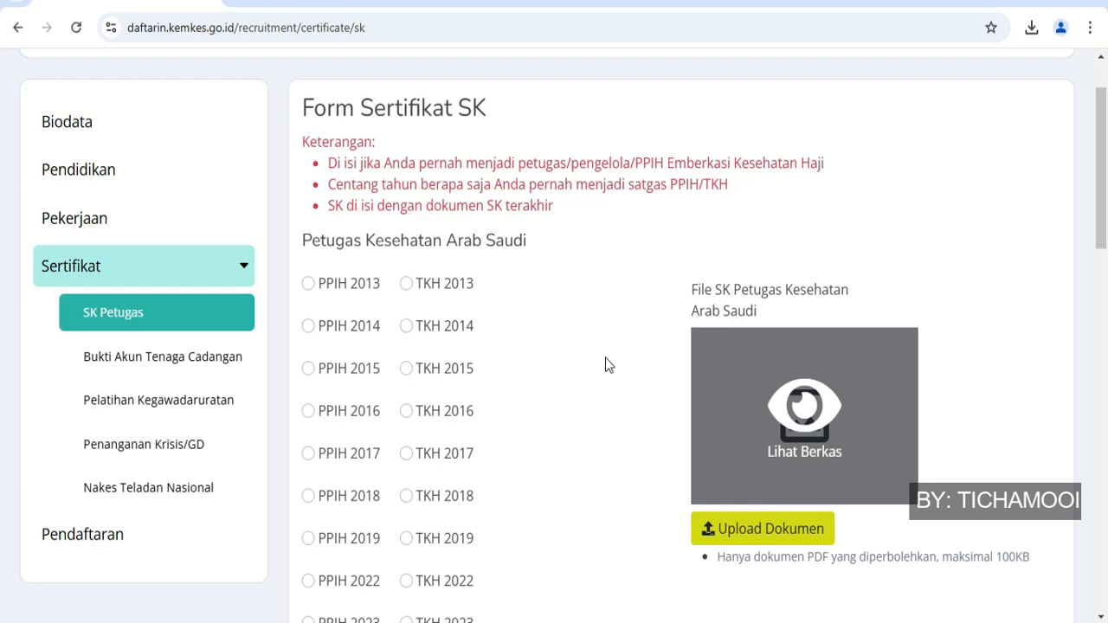
Step: Go through the SK certificate form and save it with 2024 and sk petugas haji fix.pdf under SK Pengelola Kesehatan Haji Provinsi/Kabupaten/Kota
scroll(605, 360, "down", 2)
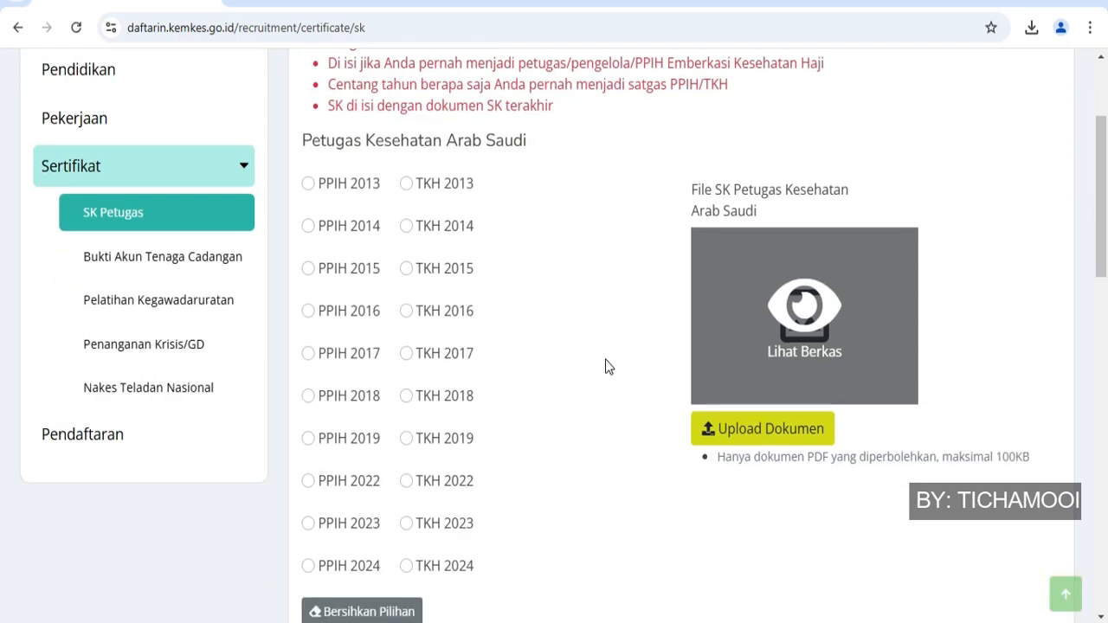
scroll(605, 360, "down", 3)
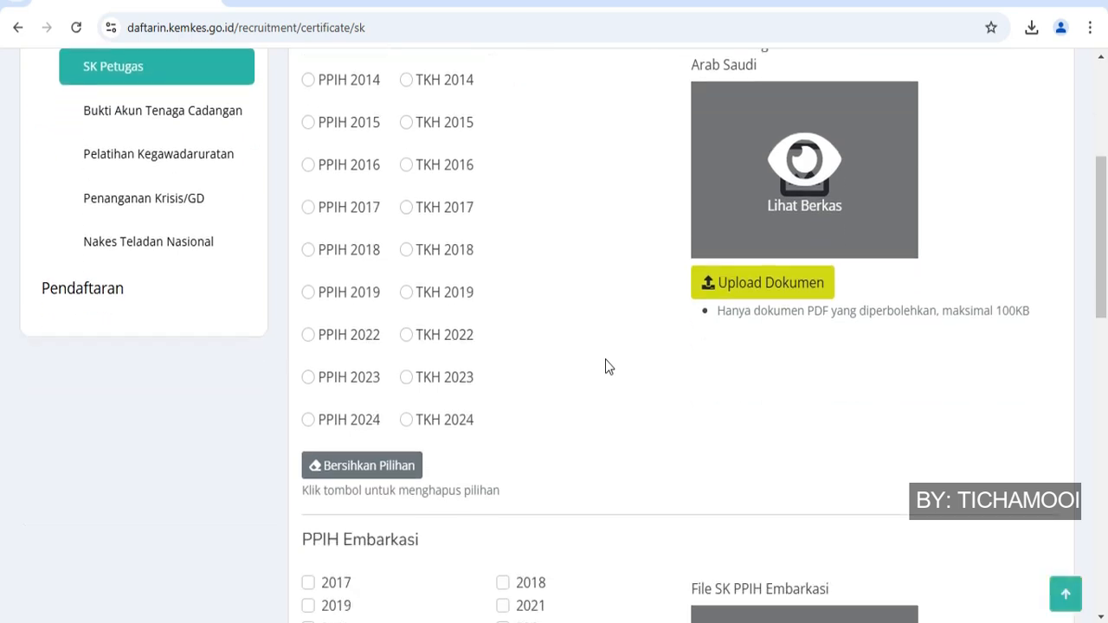
scroll(605, 367, "down", 1)
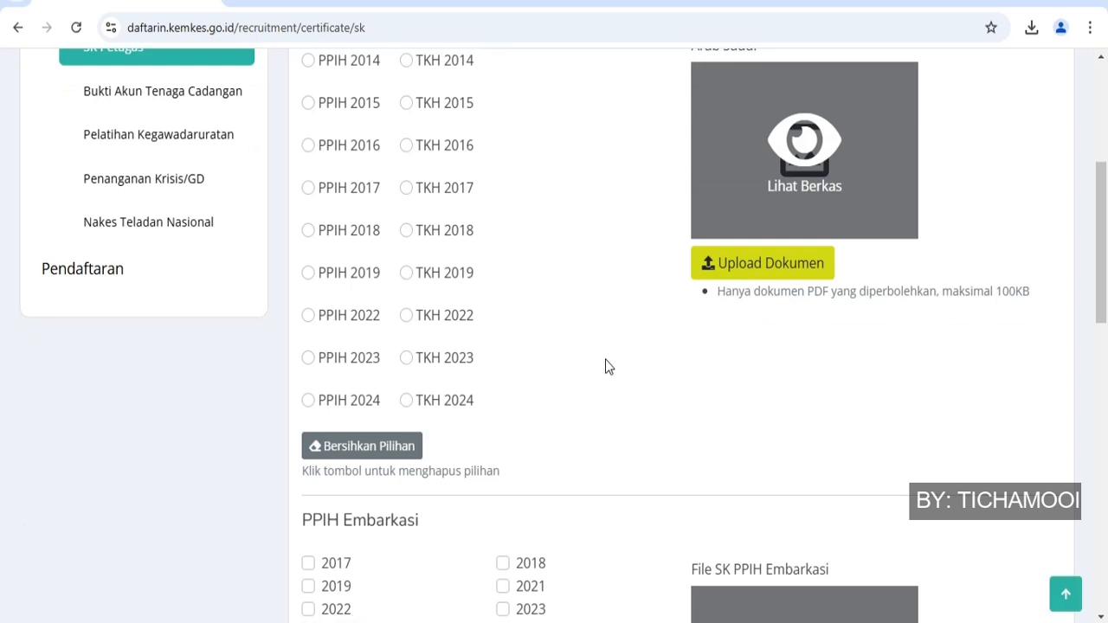
scroll(606, 367, "down", 2)
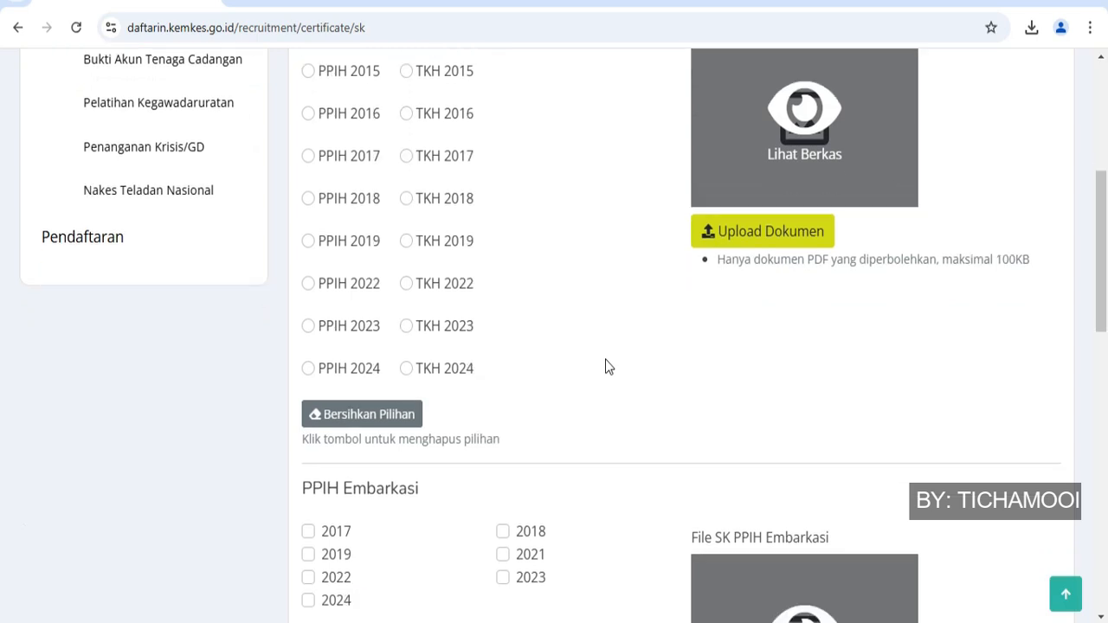
scroll(606, 367, "down", 2)
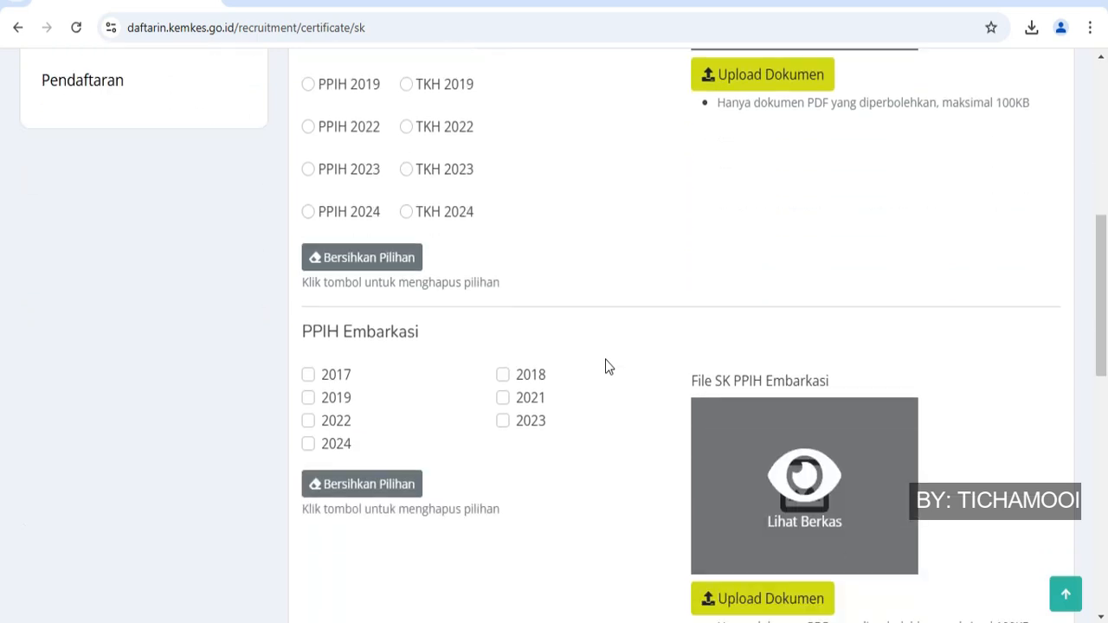
scroll(606, 367, "down", 1)
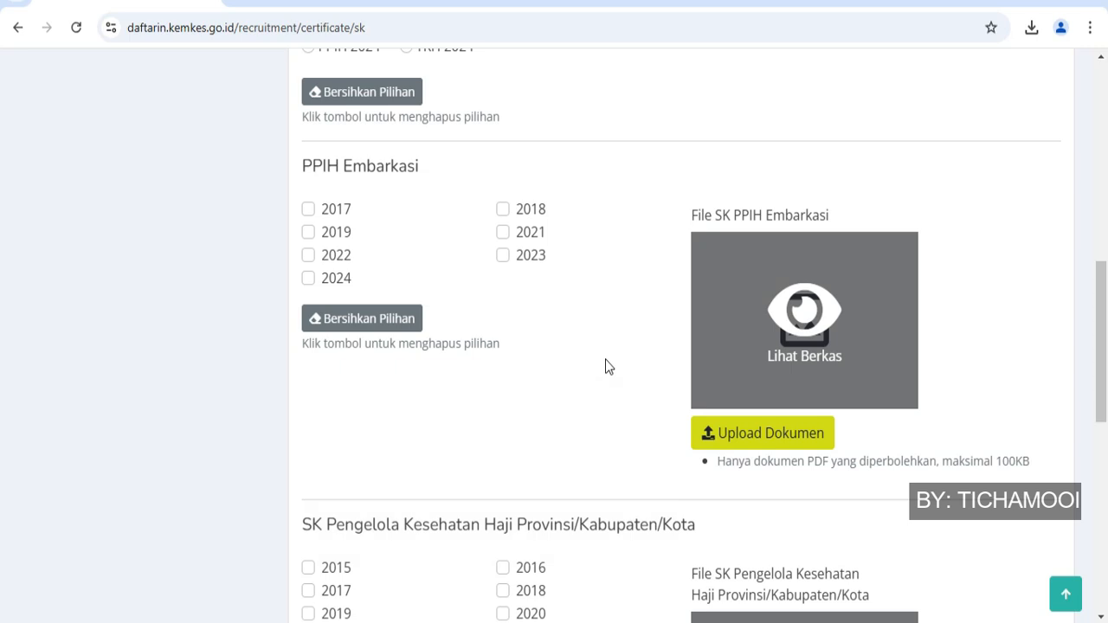
scroll(605, 367, "down", 5)
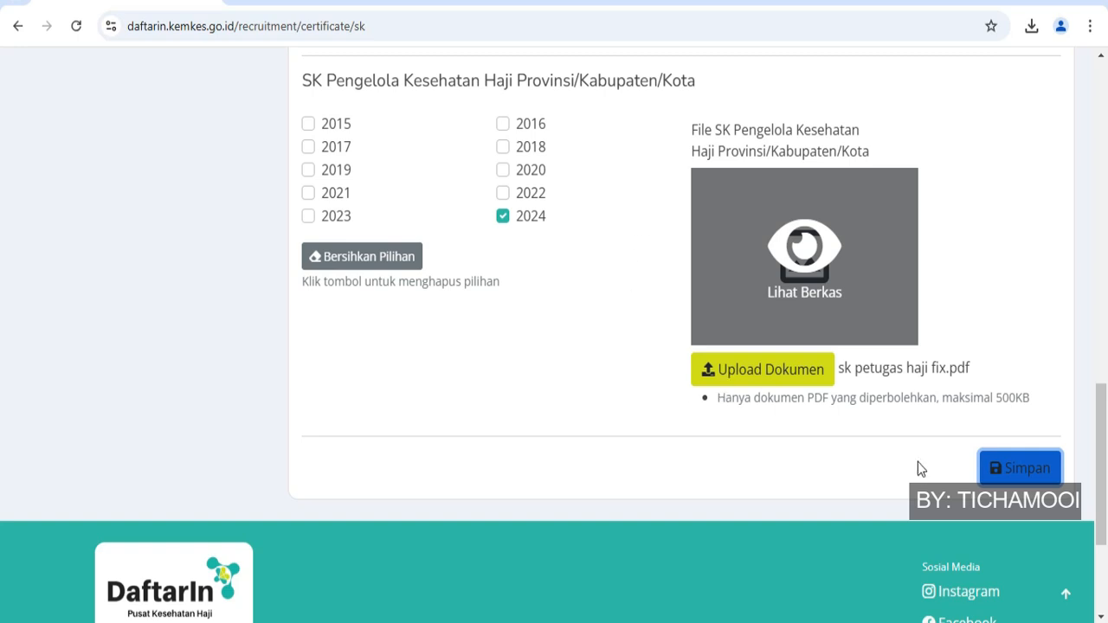
left_click(1020, 468)
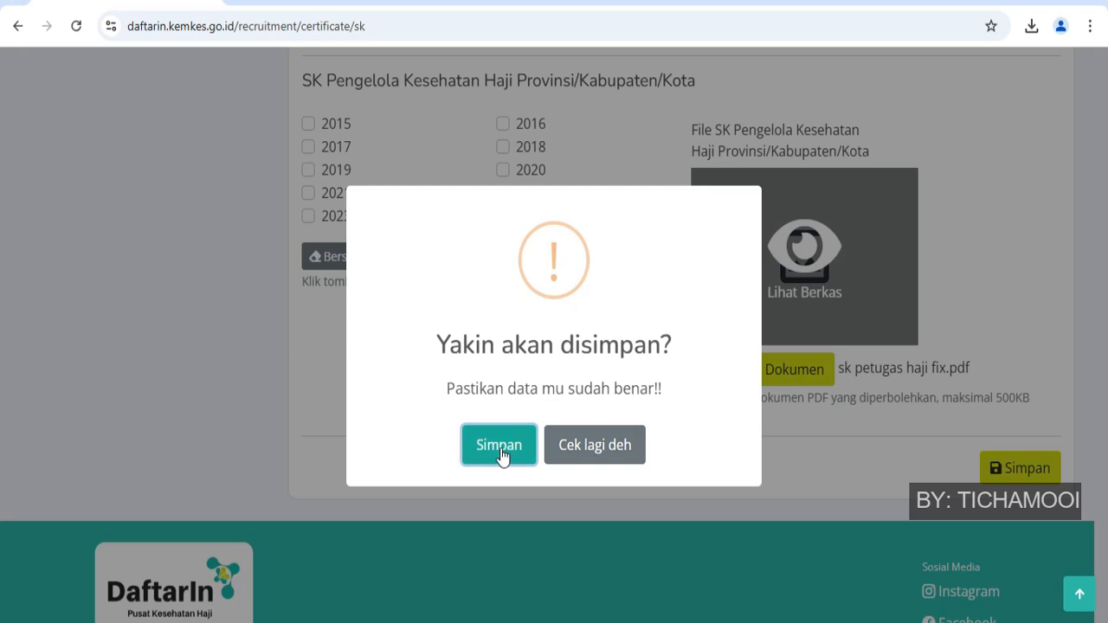
left_click(500, 445)
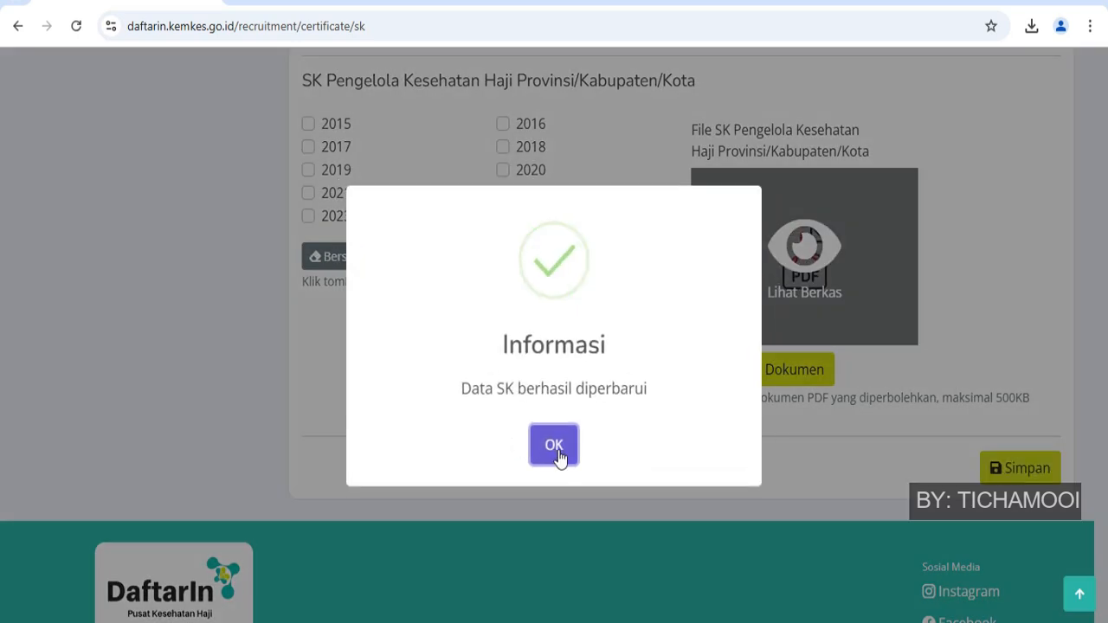
left_click(554, 445)
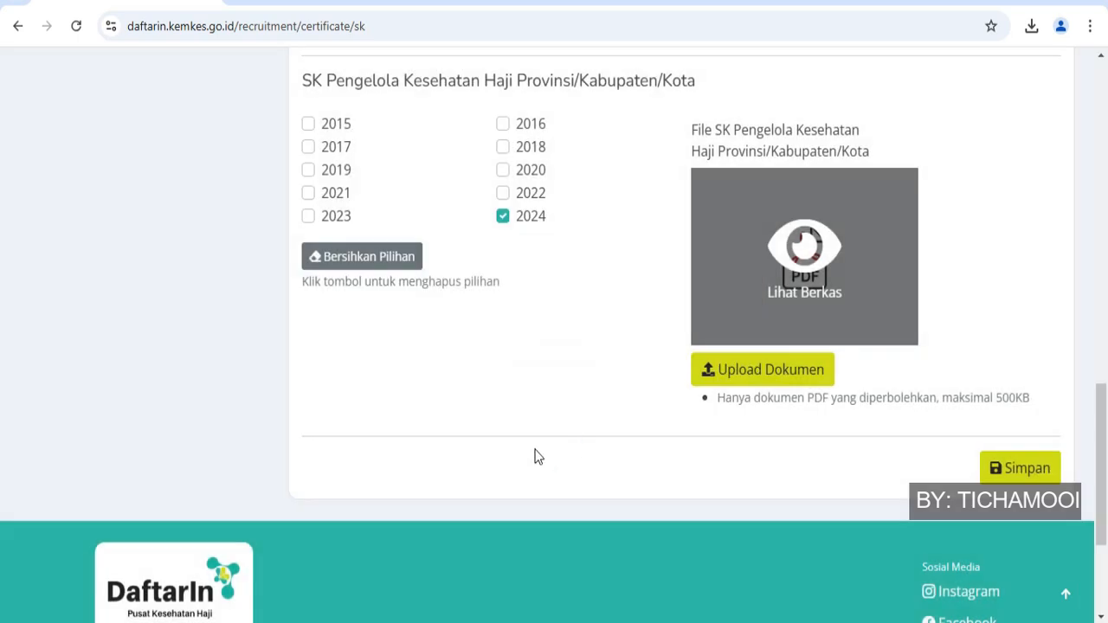
Step: Open a new certificate entry under Bukti Akun Tenaga Cadangan to view its required fields
scroll(534, 457, "up", 1)
scroll(534, 457, "up", 15)
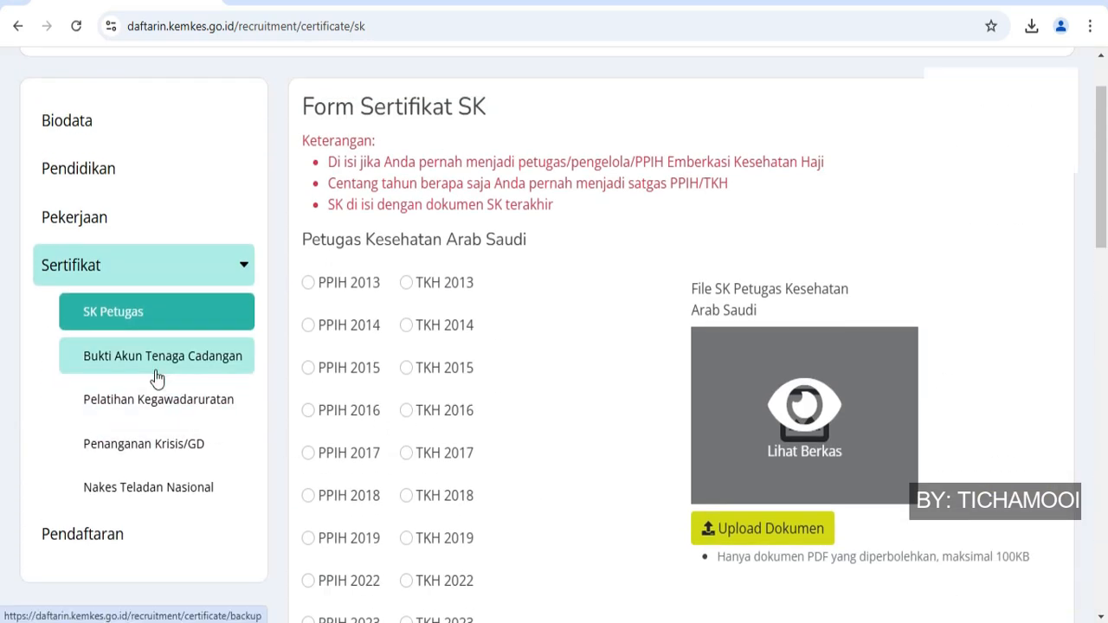
left_click(157, 372)
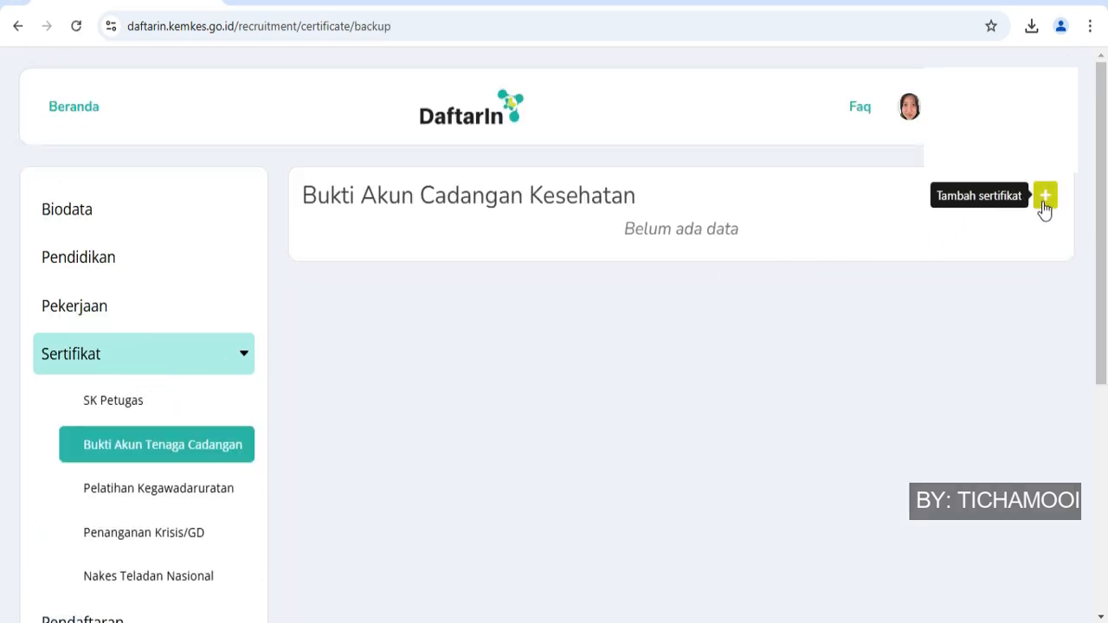
left_click(1043, 200)
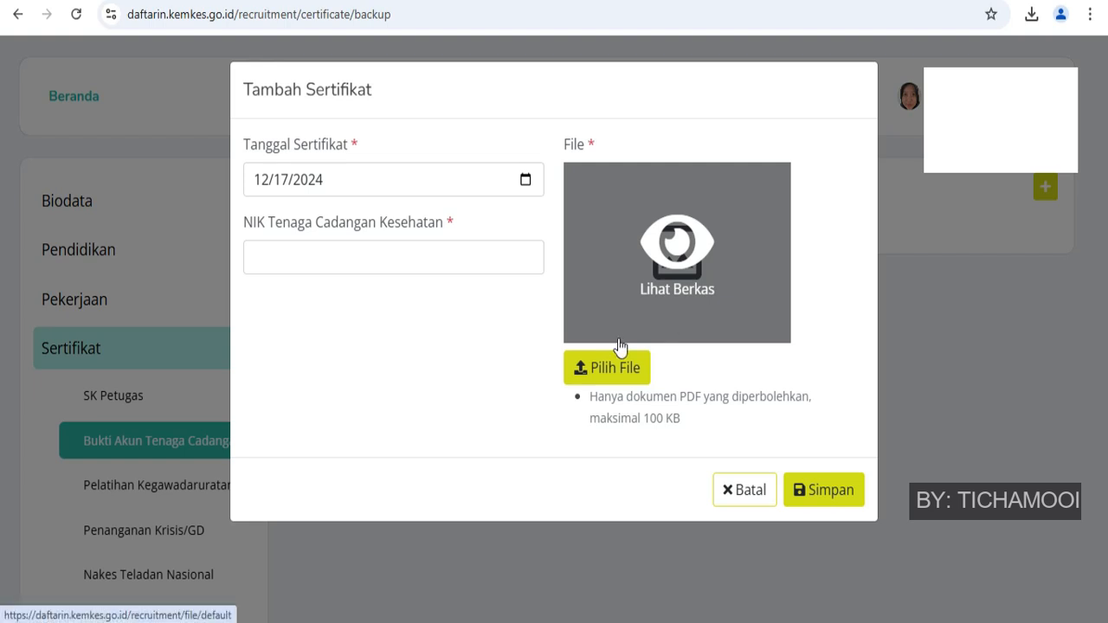
Step: Open a new Pelatihan Kegawadaruratan certificate entry, look through the certificate types and required fields, and close it without saving
left_click(158, 484)
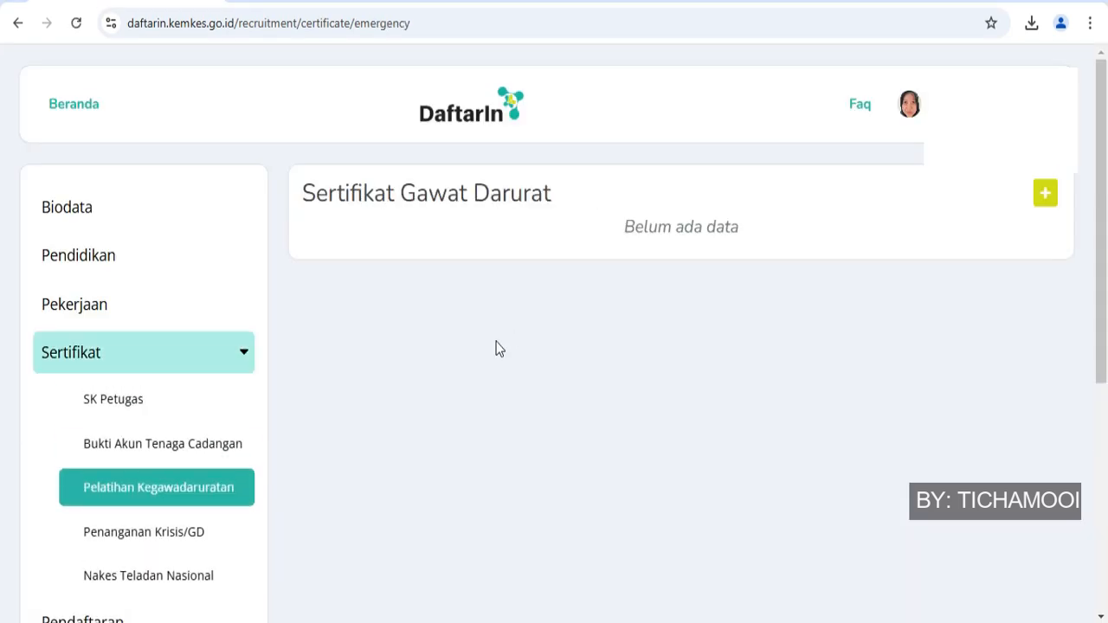
left_click(1042, 197)
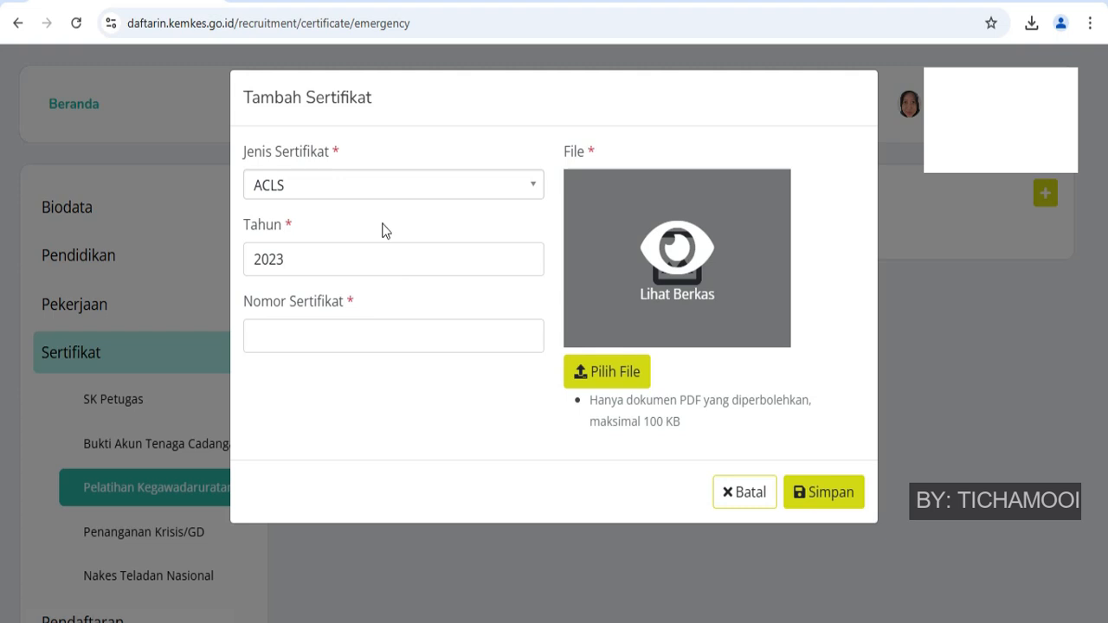
left_click(405, 187)
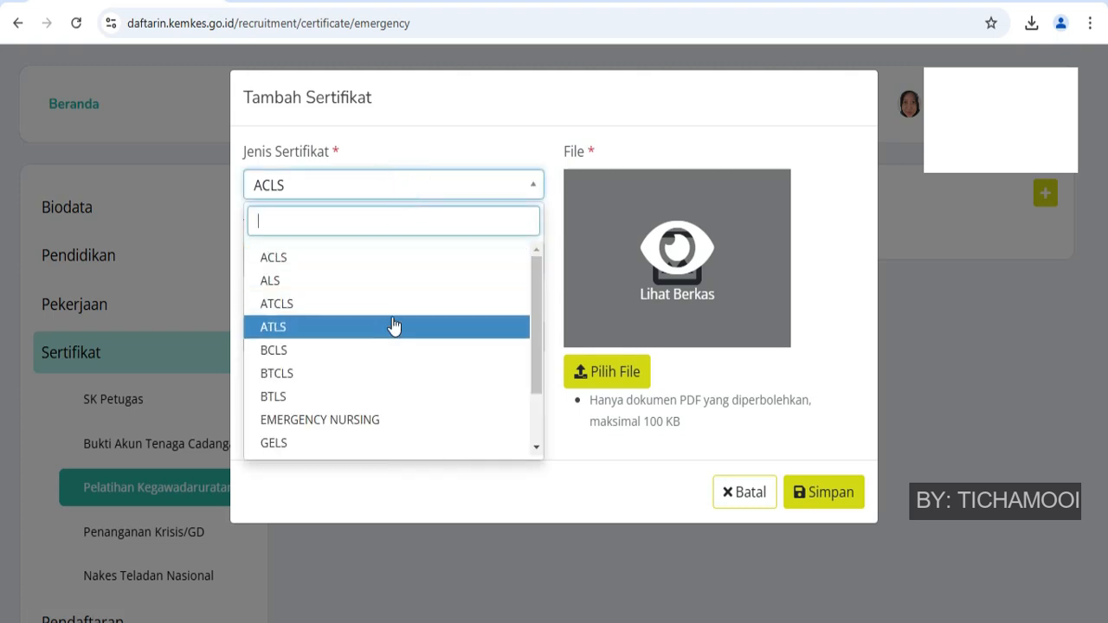
scroll(394, 325, "down", 1)
scroll(394, 325, "up", 1)
scroll(394, 325, "down", 1)
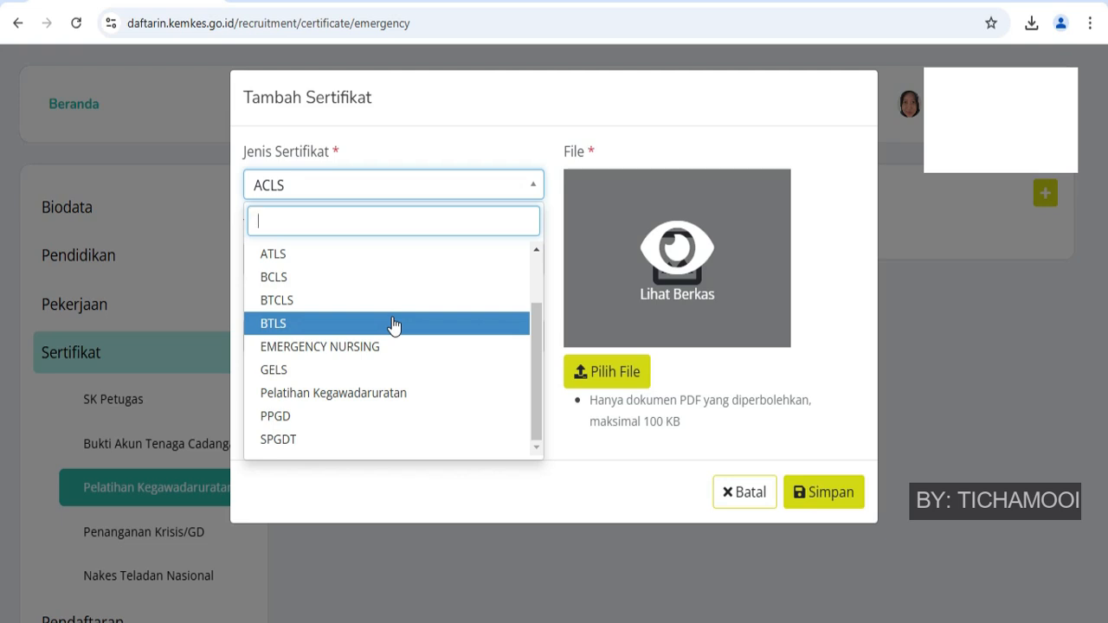
left_click(791, 379)
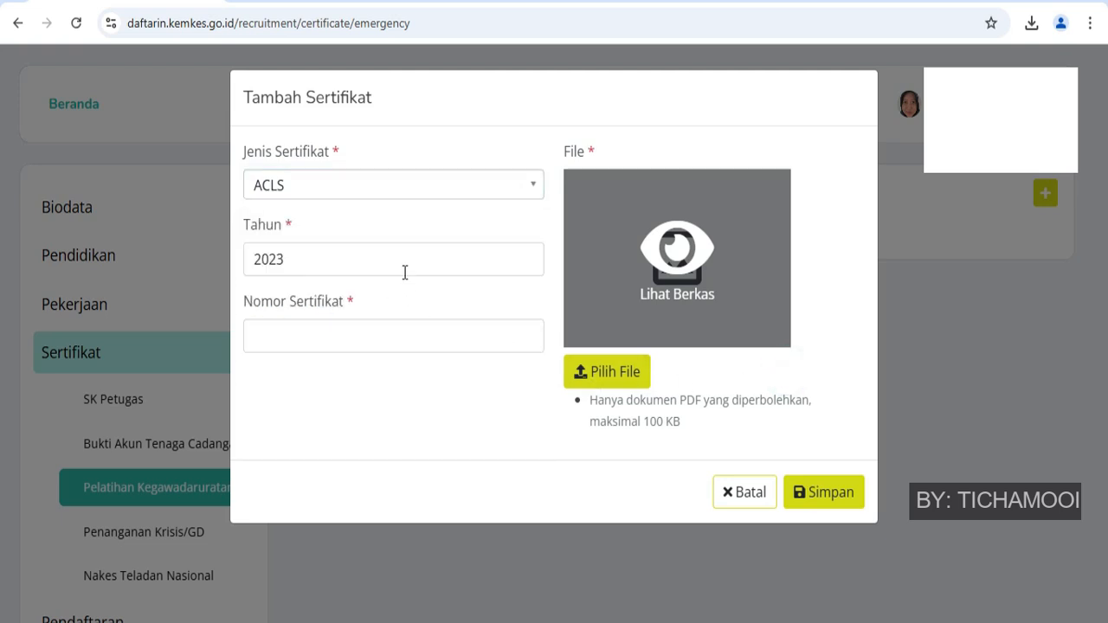
left_click(351, 337)
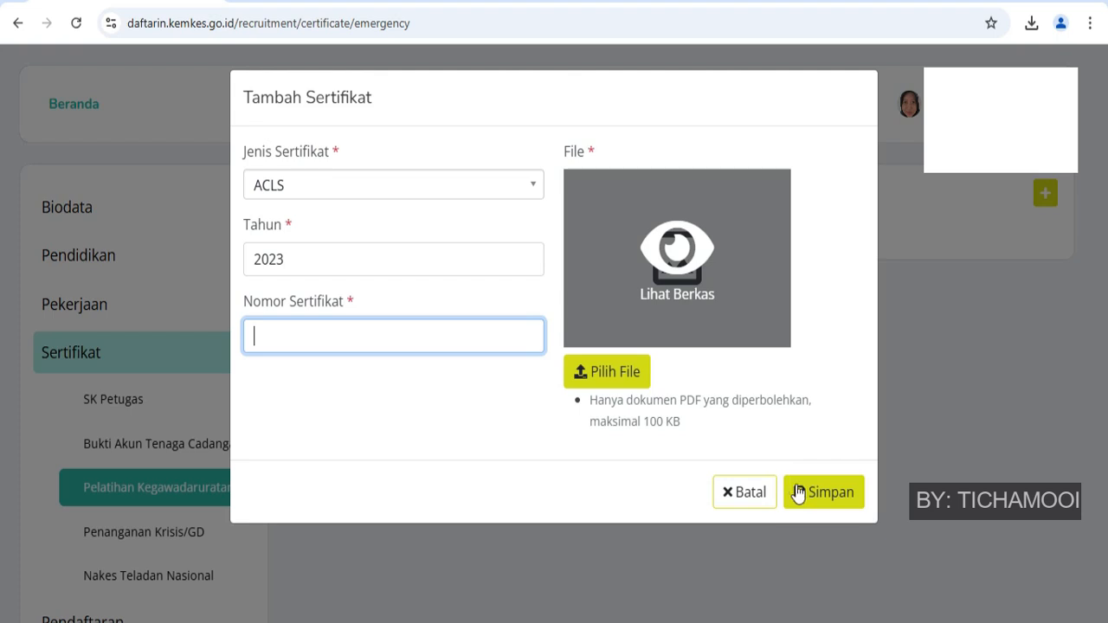
left_click(749, 492)
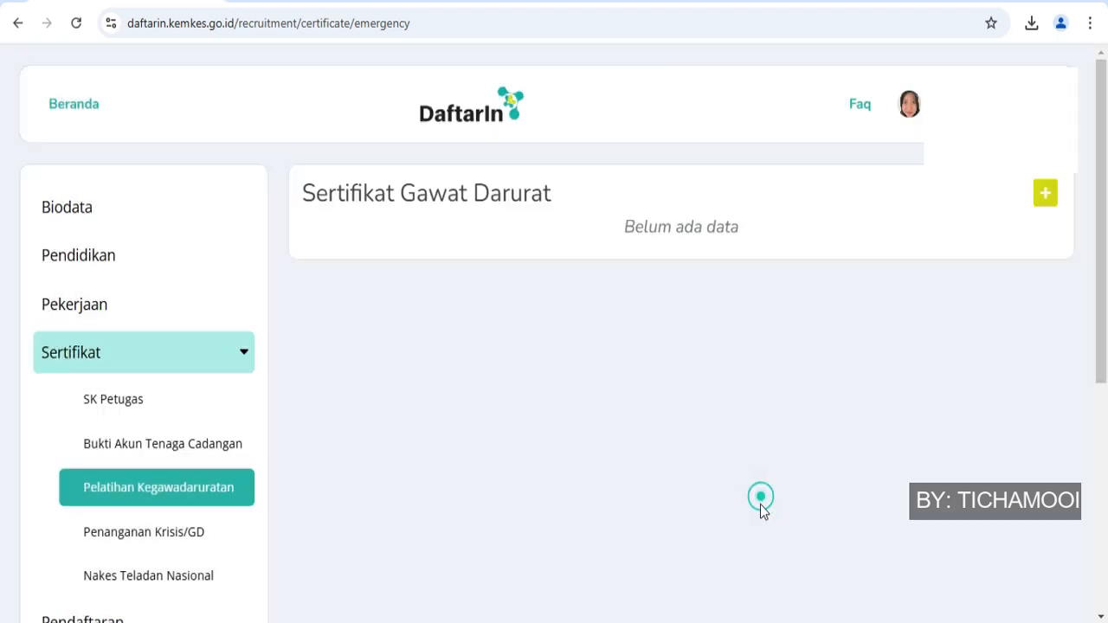
Step: View the required fields of the Penanganan Krisis/GD form and of a new Nakes Teladan Nasional certificate, including its Tingkatan options
left_click(142, 545)
left_click(499, 266)
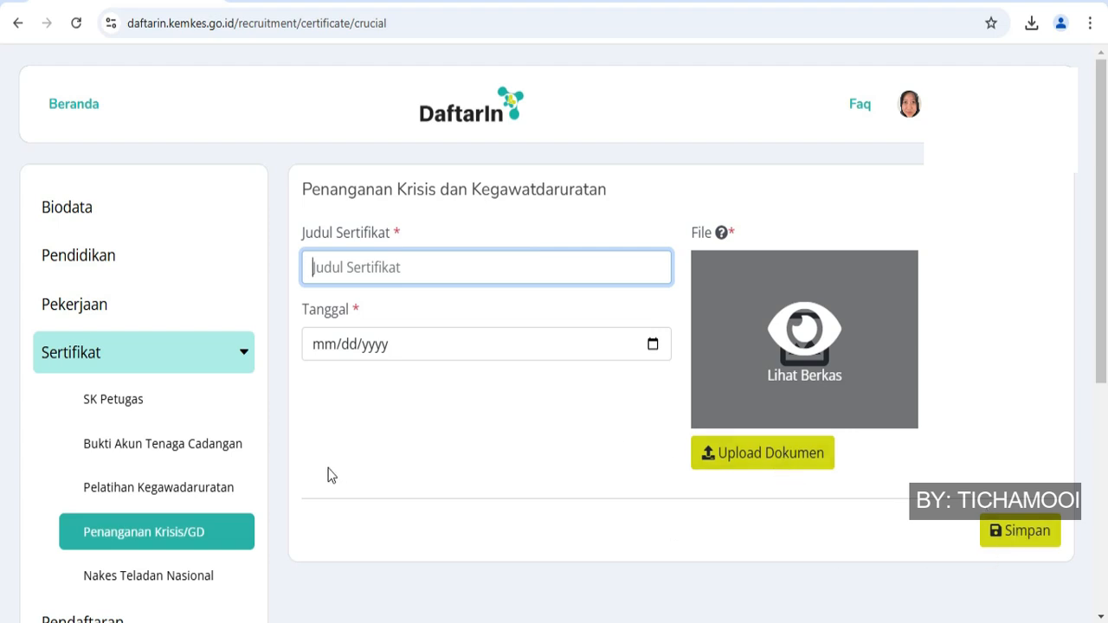
scroll(216, 450, "down", 3)
left_click(175, 408)
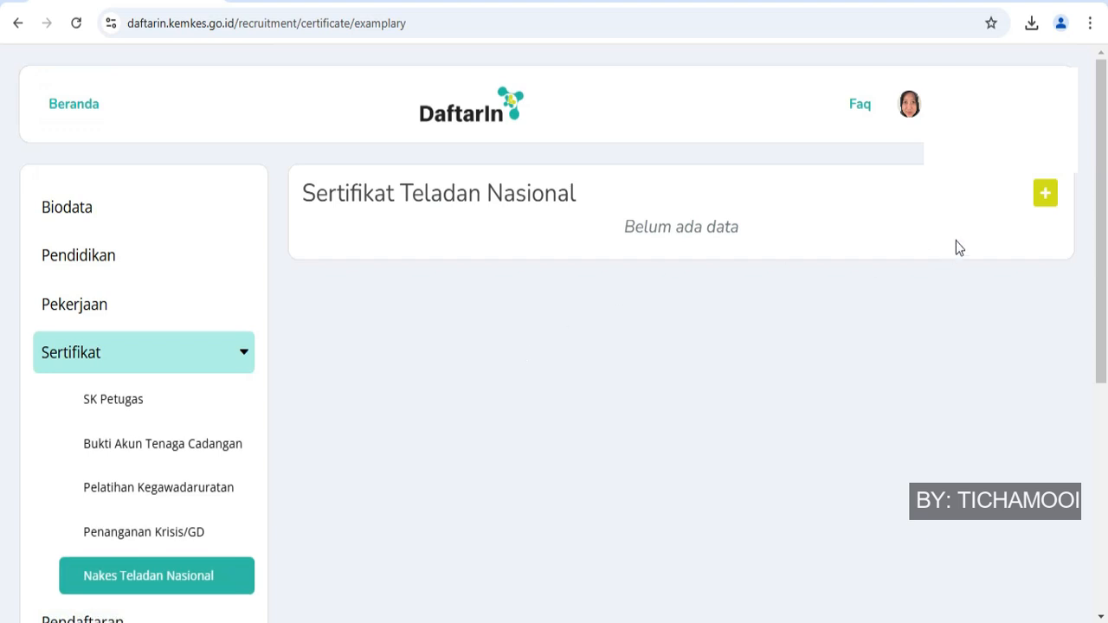
left_click(1044, 196)
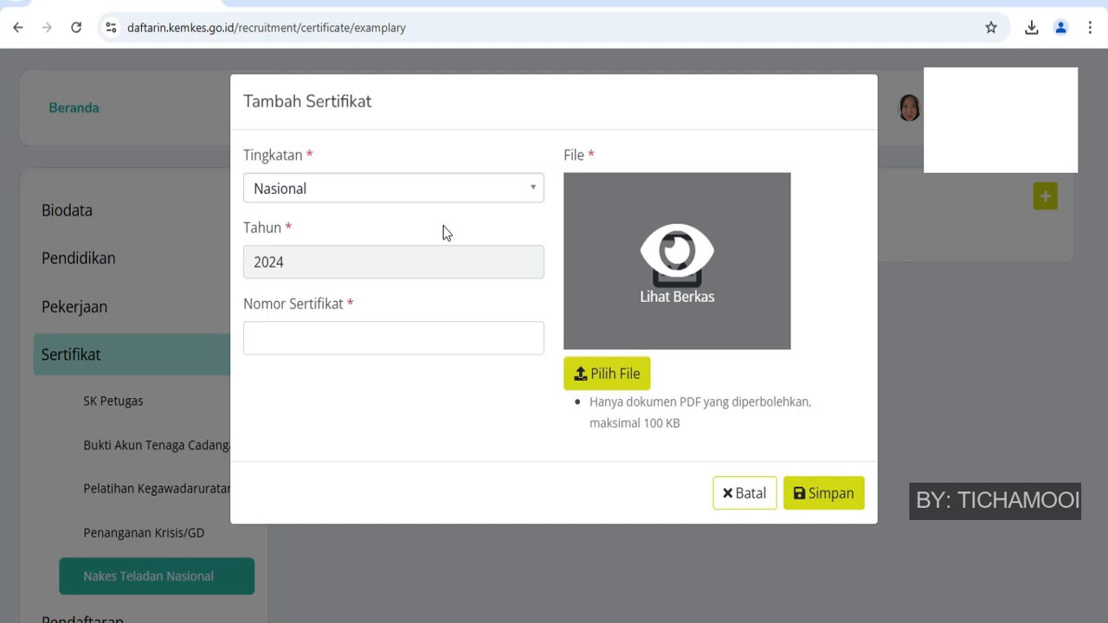
left_click(420, 199)
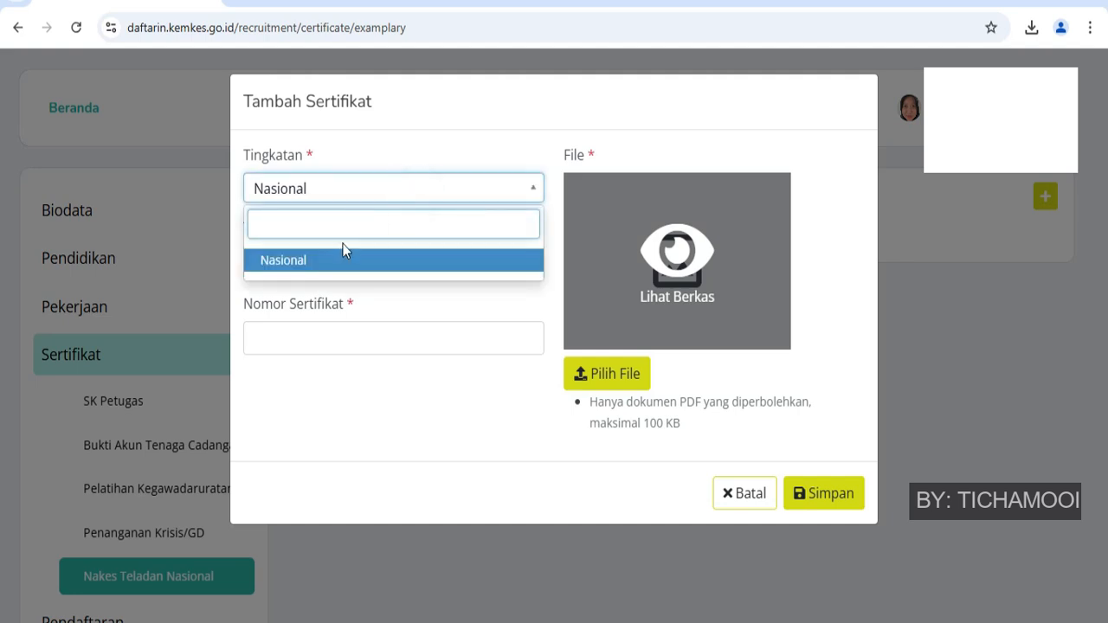
left_click(362, 202)
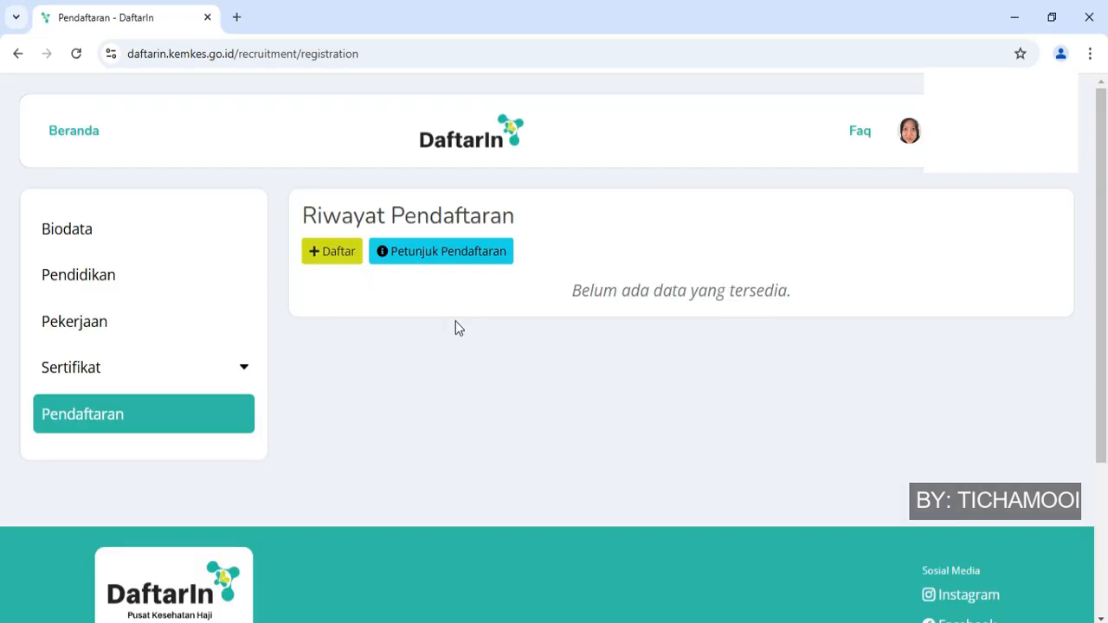
Step: Submit a new registration with education S1 - KESEHATAN MASYARAKAT, profession TENAGA PROMOSI KESEHATAN DAN ILMU PERILAKU and assignment group TIM PROMOSI KESEHATAN
left_click(346, 258)
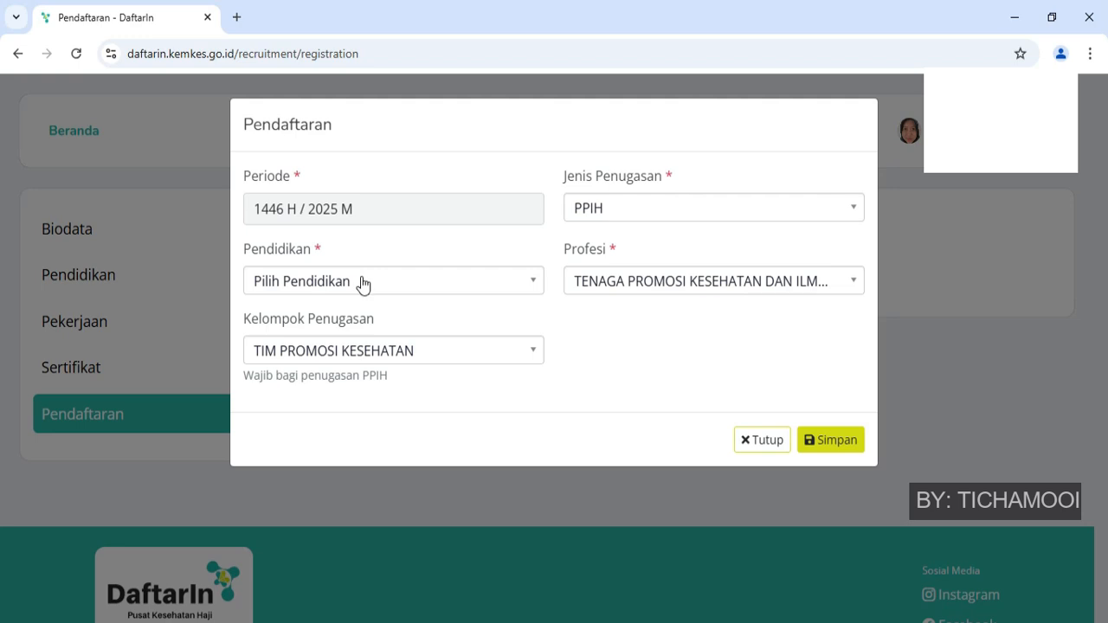
left_click(362, 284)
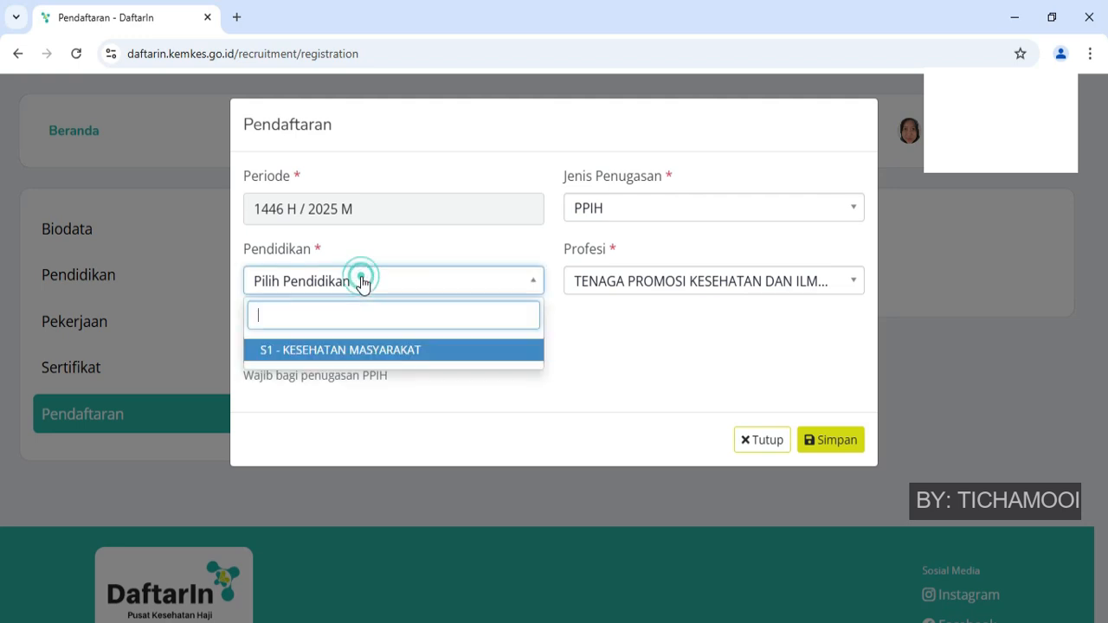
left_click(363, 348)
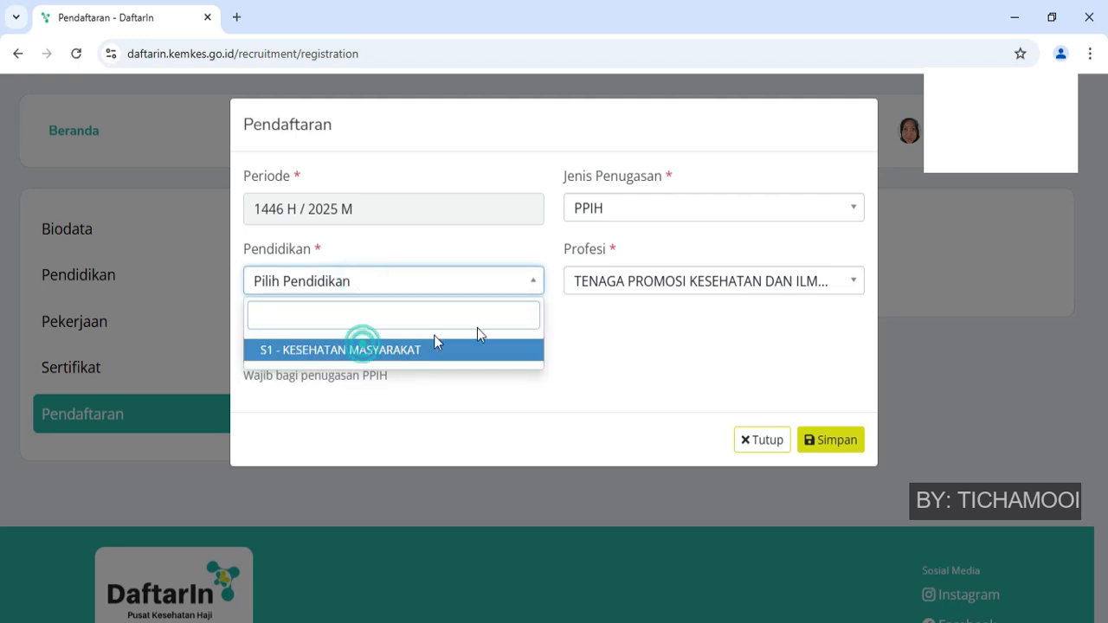
left_click(617, 289)
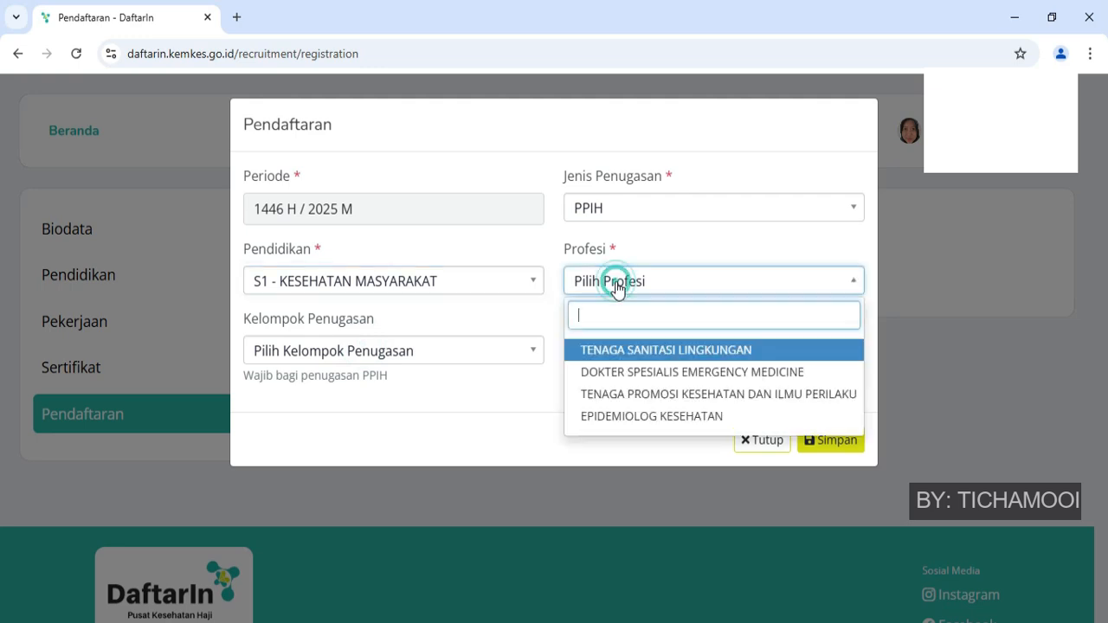
left_click(631, 395)
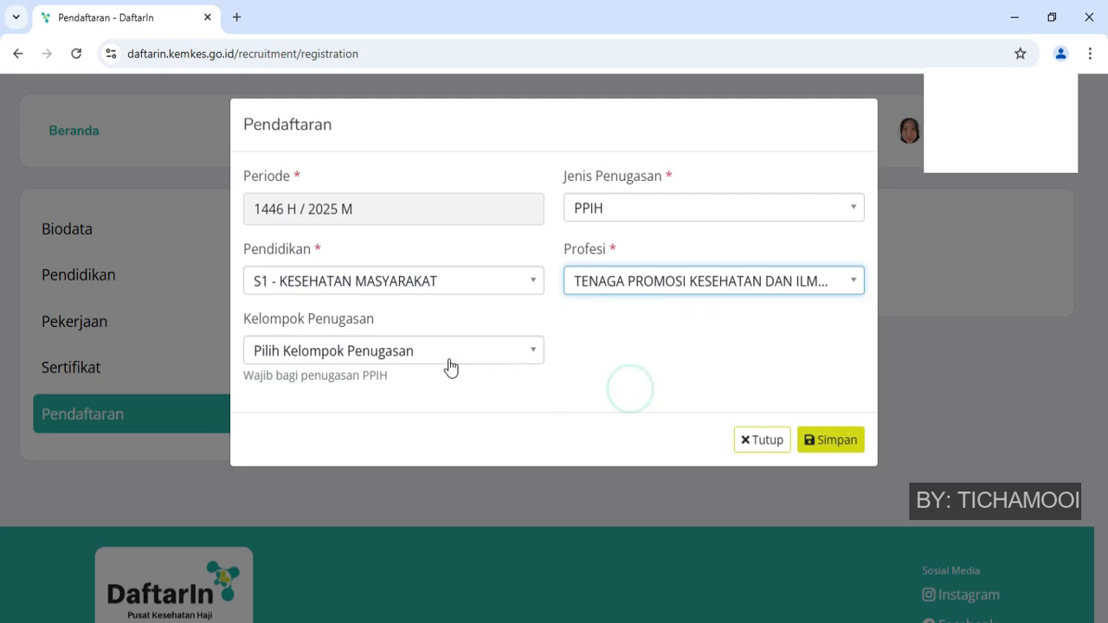
left_click(442, 362)
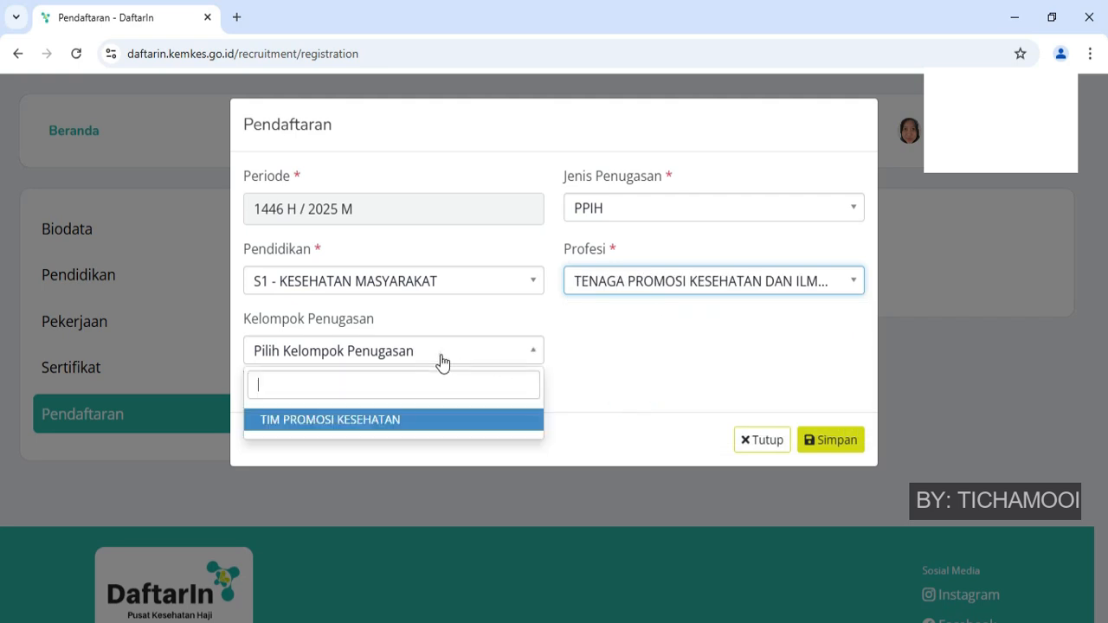
left_click(427, 420)
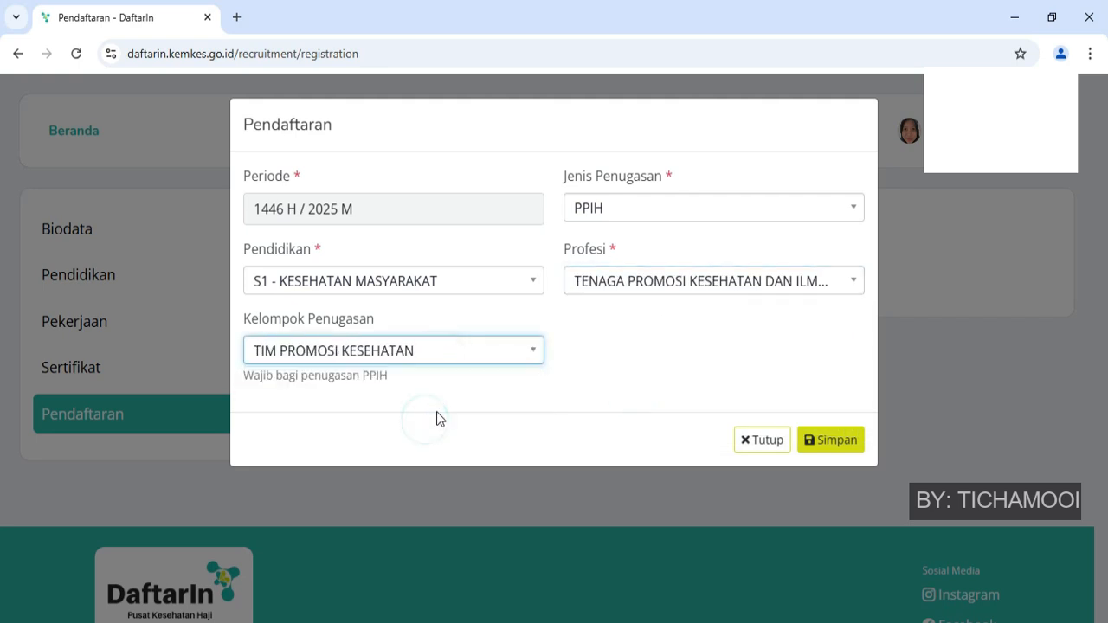
left_click(833, 444)
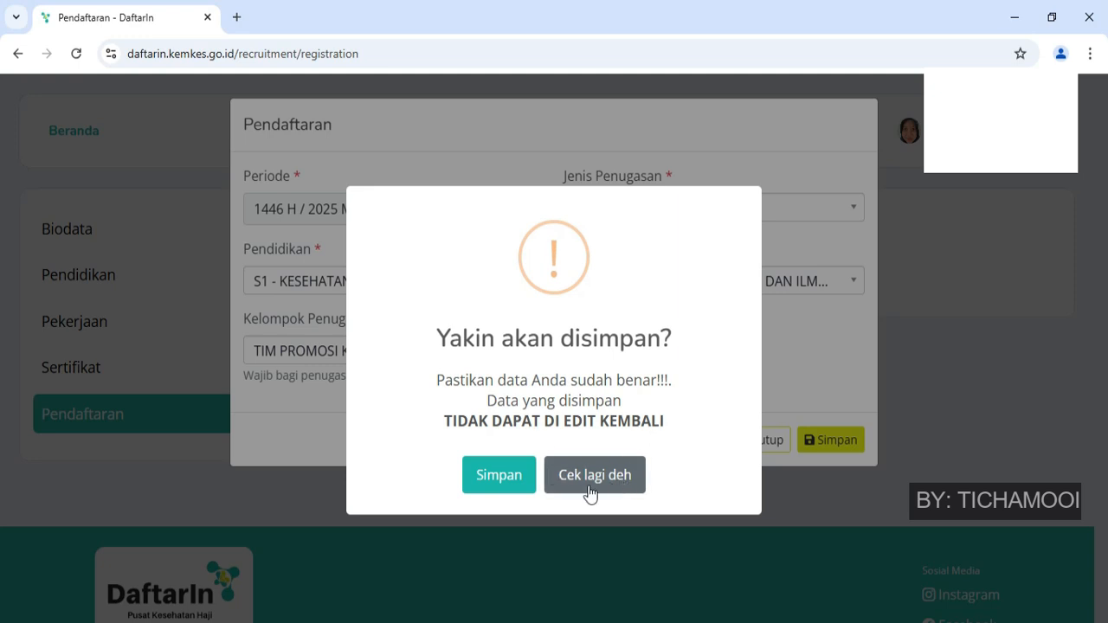
left_click(499, 475)
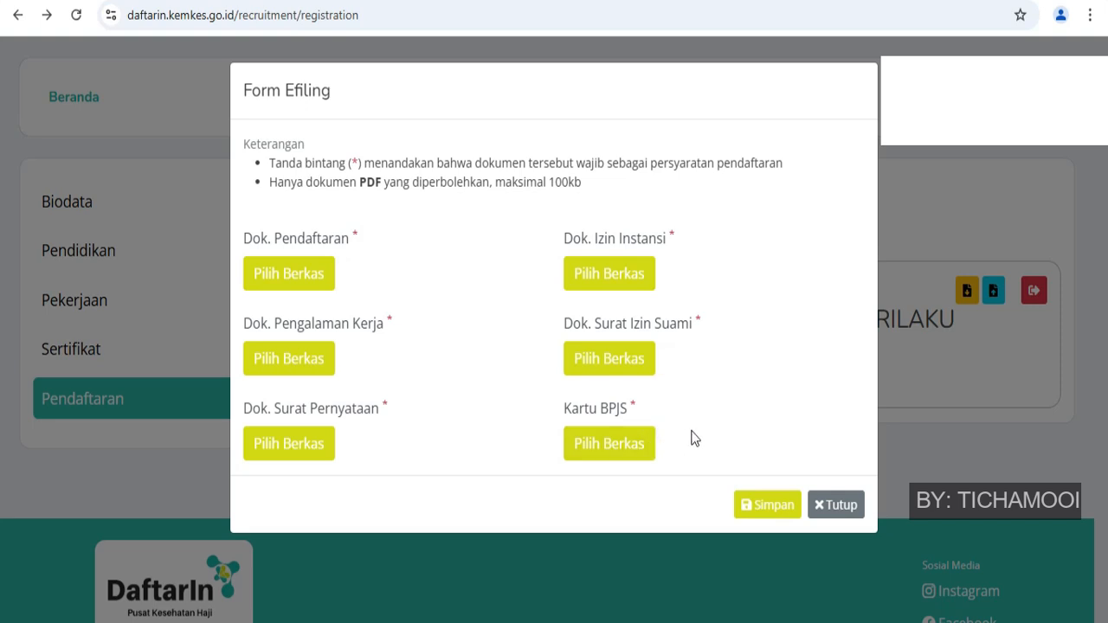
Step: Save the Form Efiling for the registration's required documents and confirm the submission
left_click(758, 511)
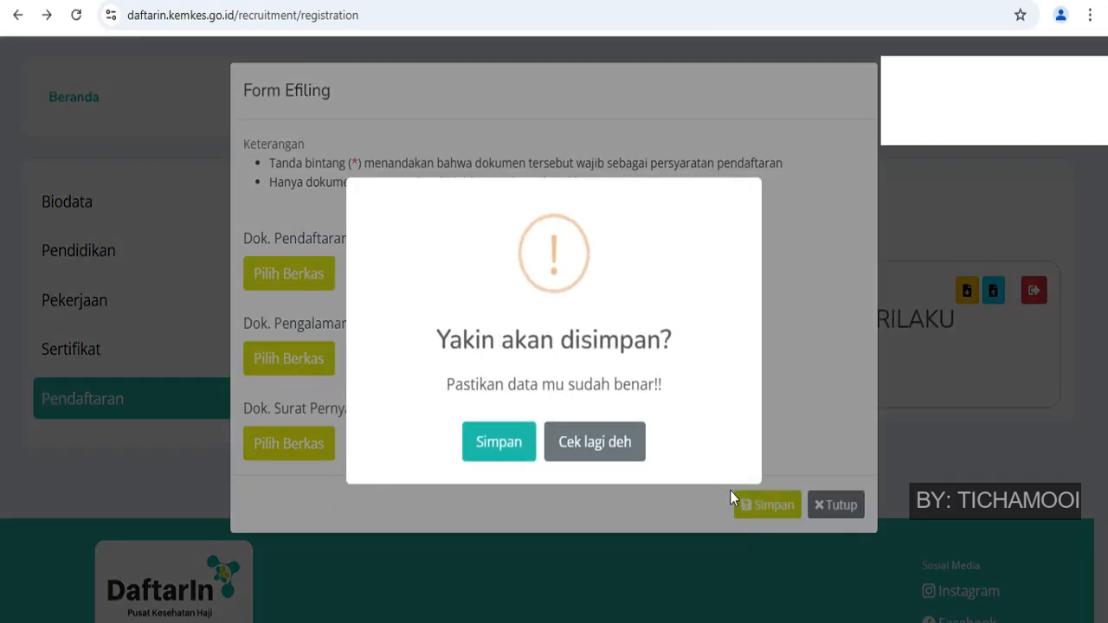
left_click(493, 448)
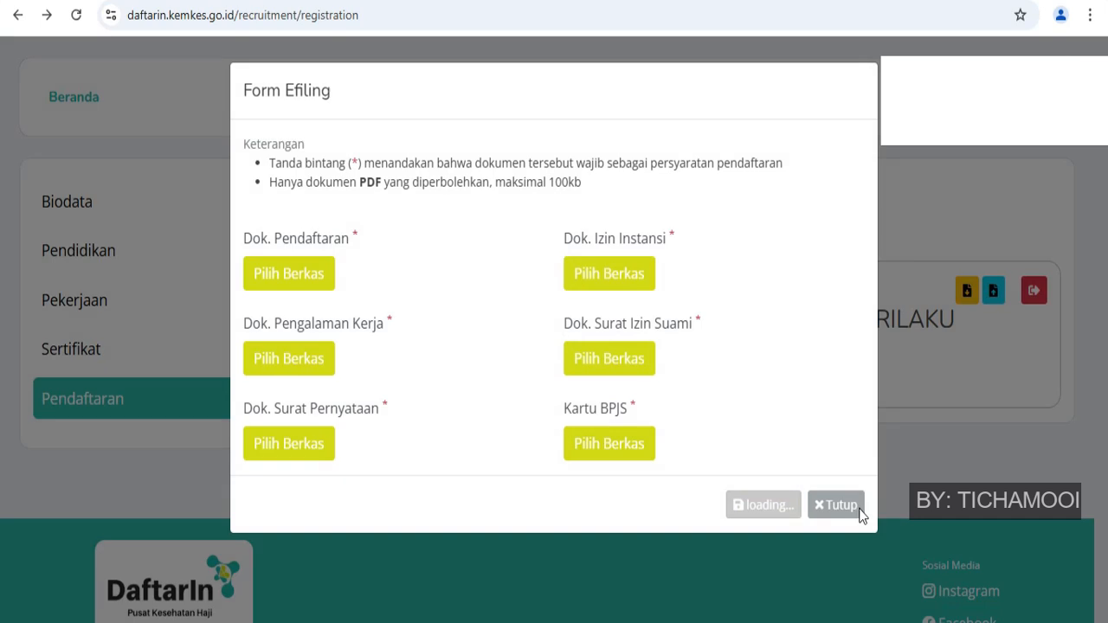